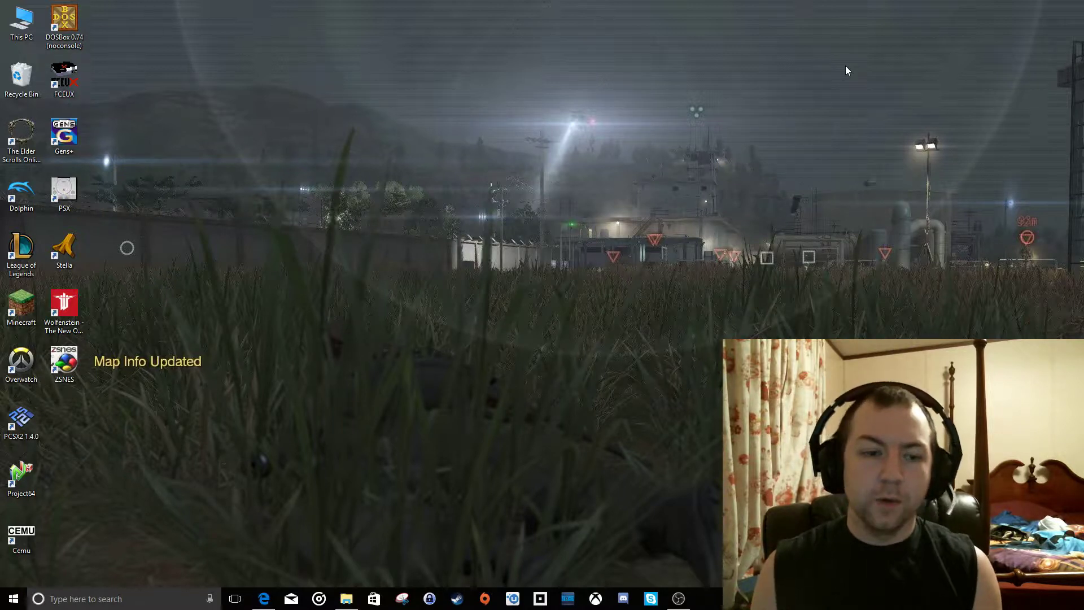
- Bring Edge back up and switch to the PSX BIOS Dumping guide tab
{"action": "left_click", "coordinate": [263, 599]}
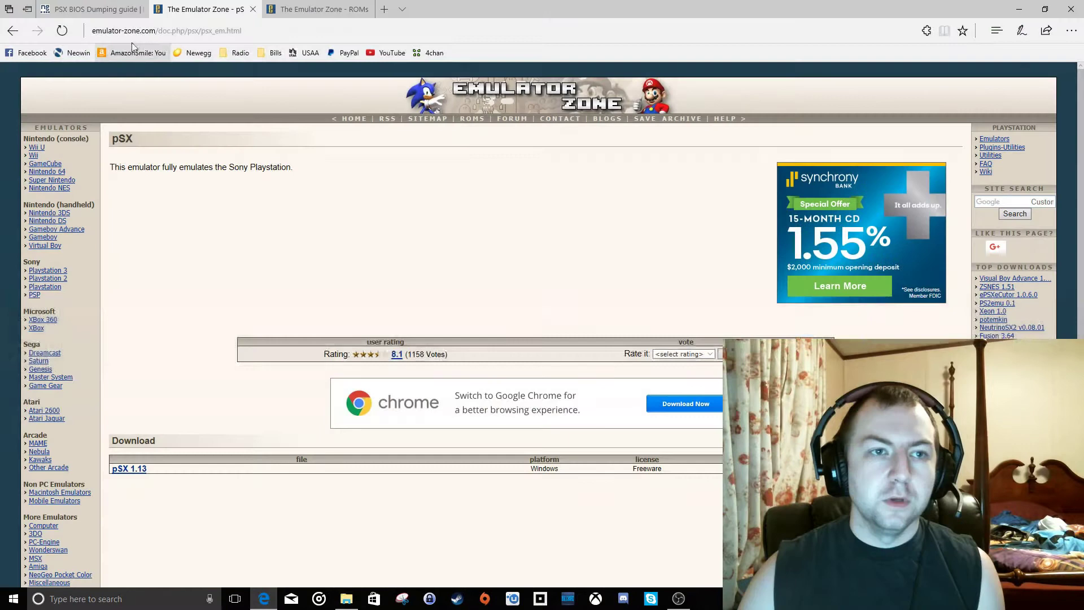
{"action": "left_click", "coordinate": [76, 9]}
{"action": "left_click", "coordinate": [148, 31]}
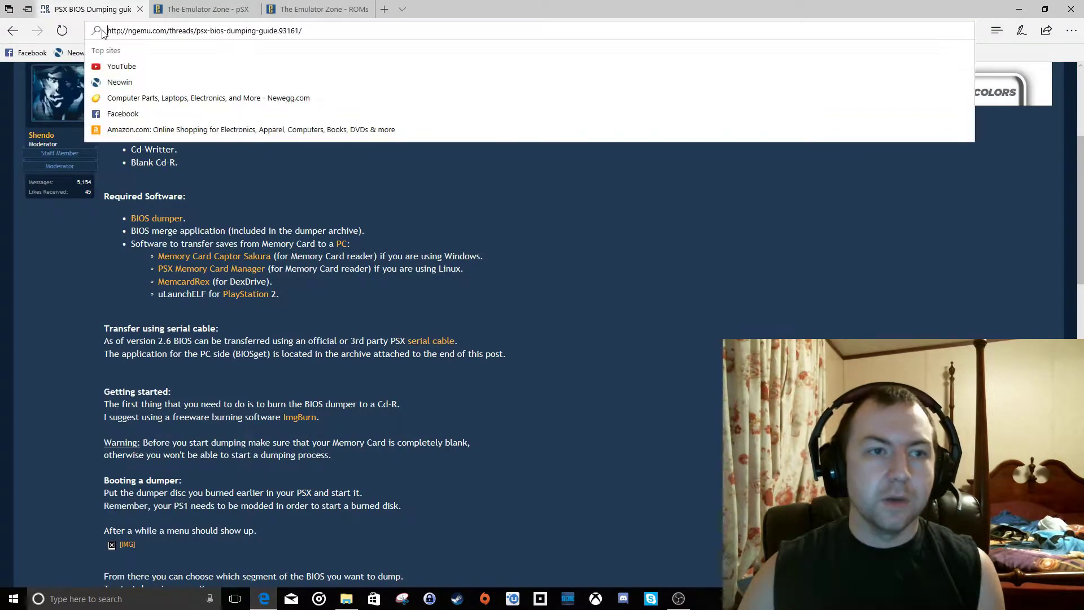
{"action": "left_click", "coordinate": [243, 150]}
- Scroll through the guide's required hardware and software, then minimise Edge to the desktop
{"action": "scroll", "coordinate": [388, 288], "scroll_direction": "up", "scroll_amount": 5}
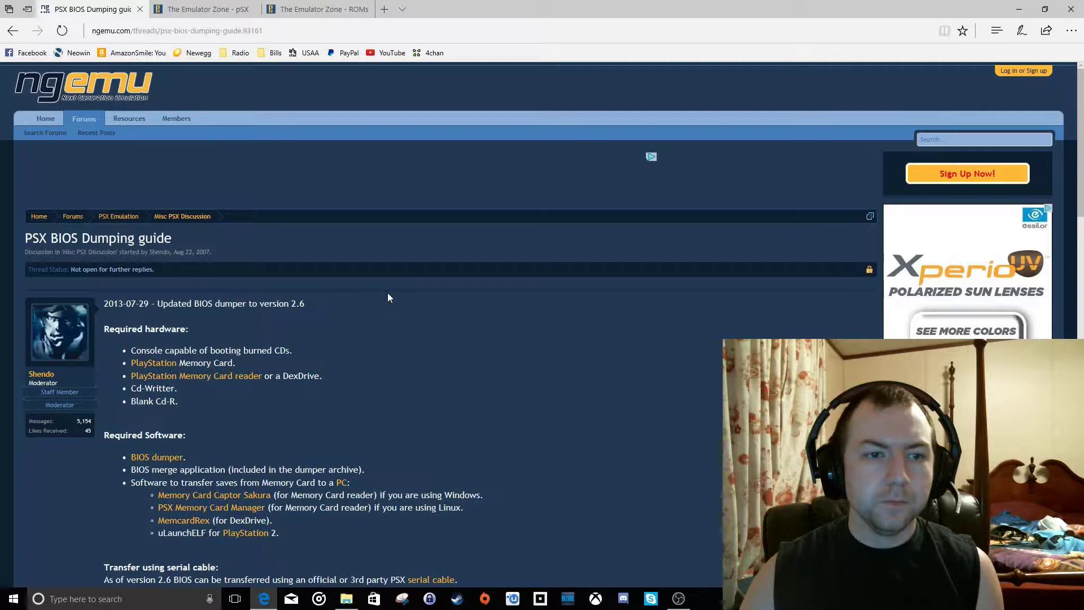
{"action": "scroll", "coordinate": [388, 294], "scroll_direction": "down", "scroll_amount": 9}
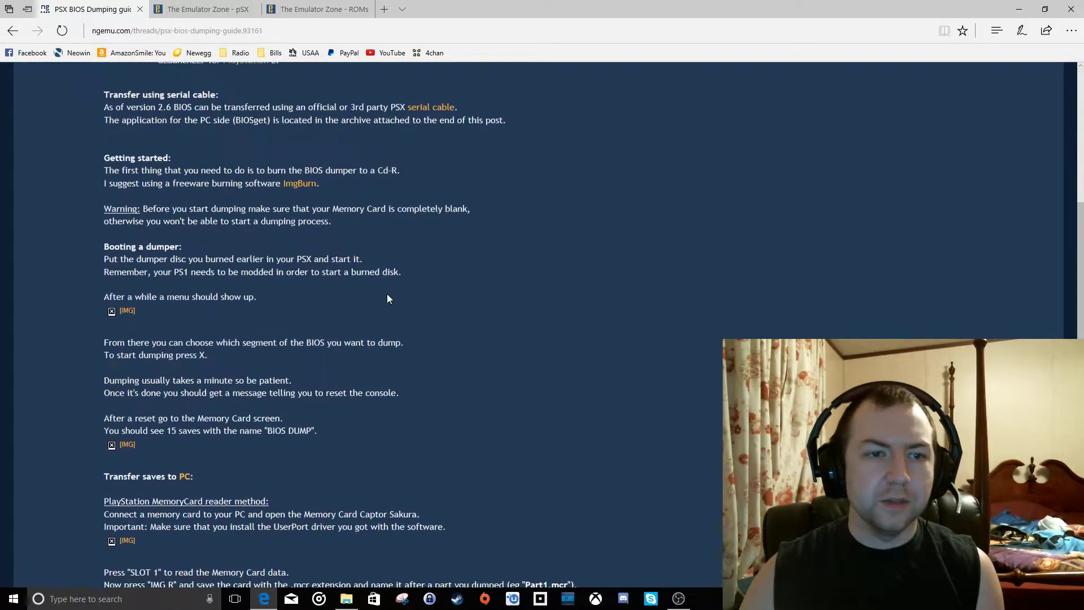
{"action": "scroll", "coordinate": [387, 293], "scroll_direction": "up", "scroll_amount": 5}
{"action": "scroll", "coordinate": [388, 294], "scroll_direction": "up", "scroll_amount": 2}
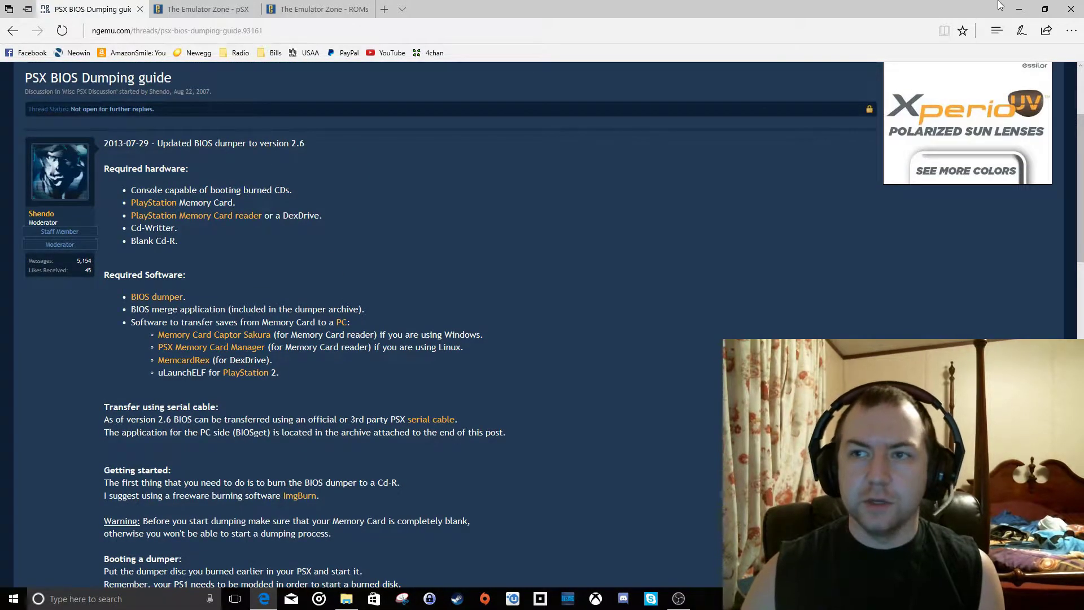
{"action": "key", "text": "super+d"}
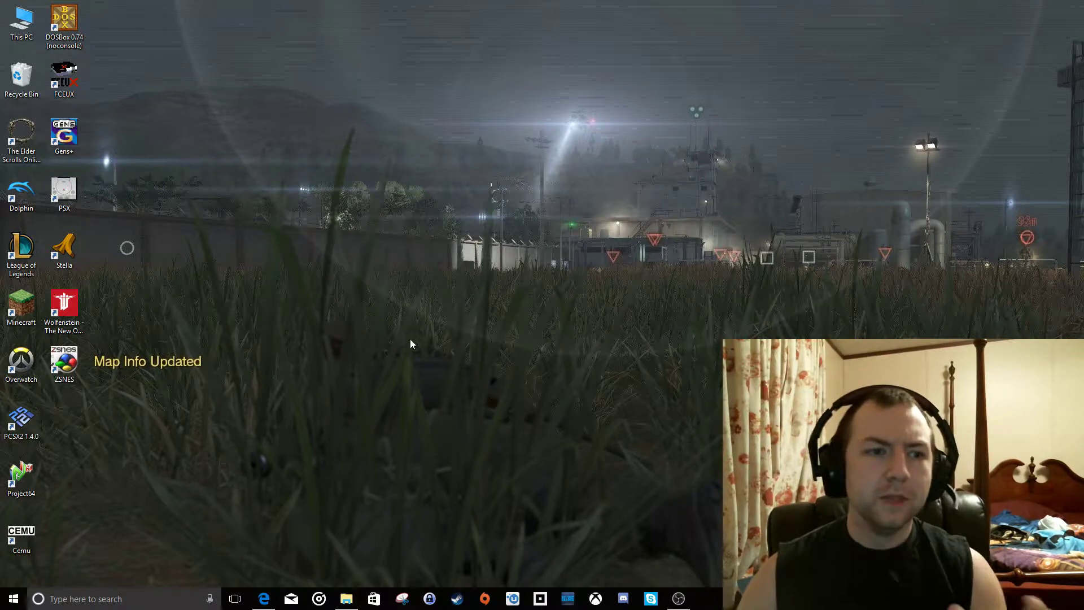
- Switch Edge to The Emulator Zone pSX 1.13 download page
{"action": "left_click", "coordinate": [63, 192]}
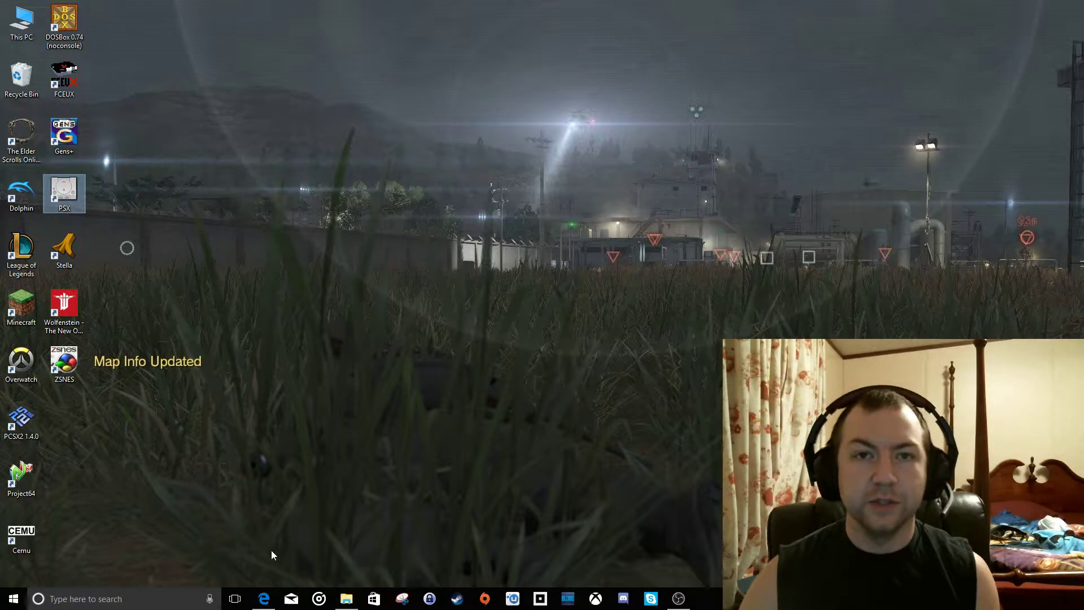
{"action": "left_click", "coordinate": [264, 598]}
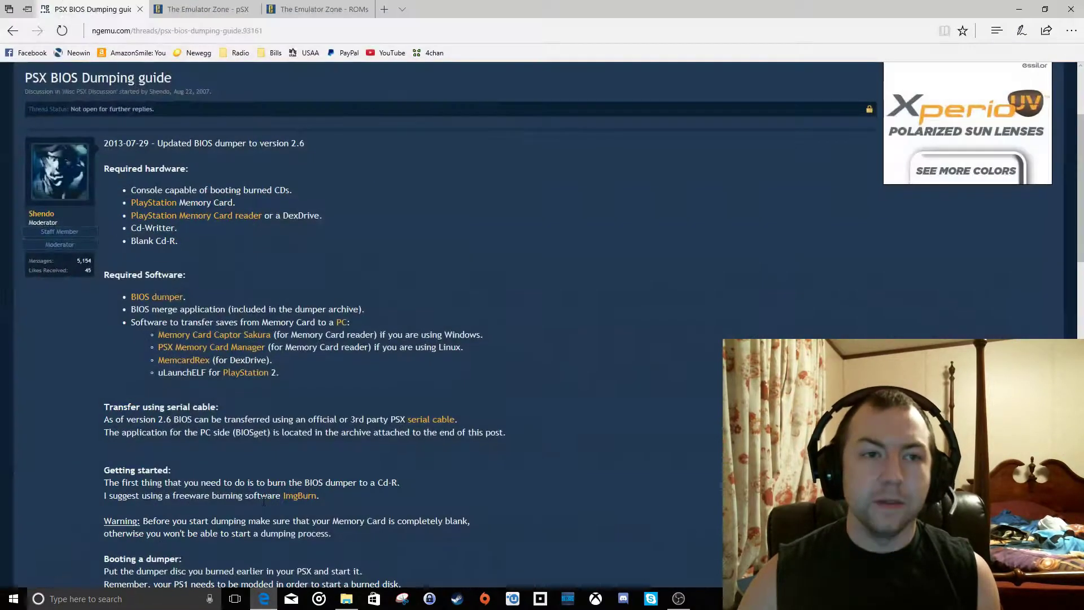
{"action": "left_click", "coordinate": [196, 7]}
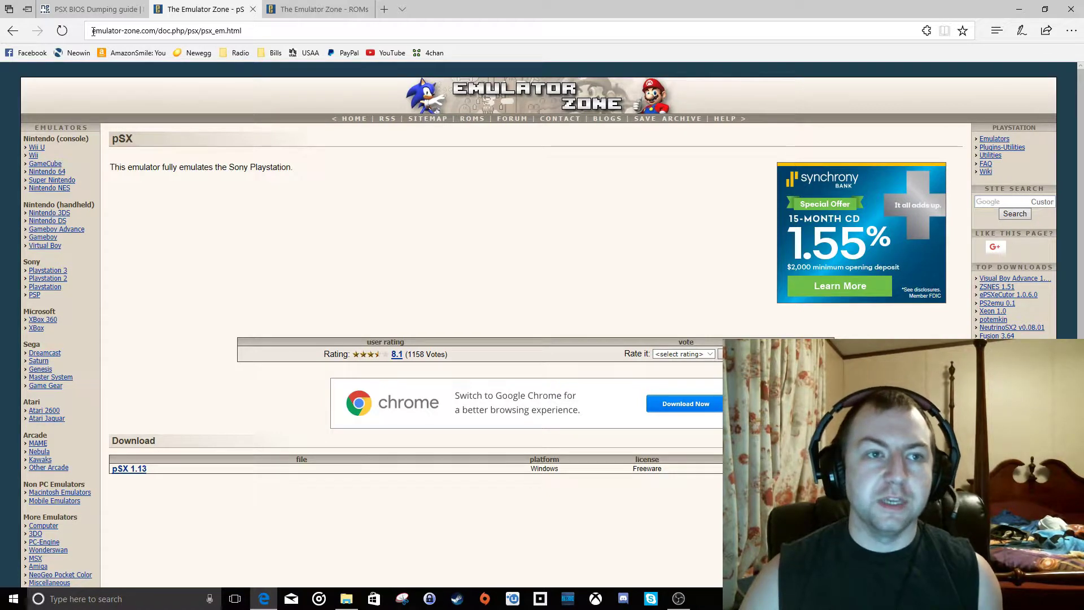
{"action": "left_click", "coordinate": [154, 32]}
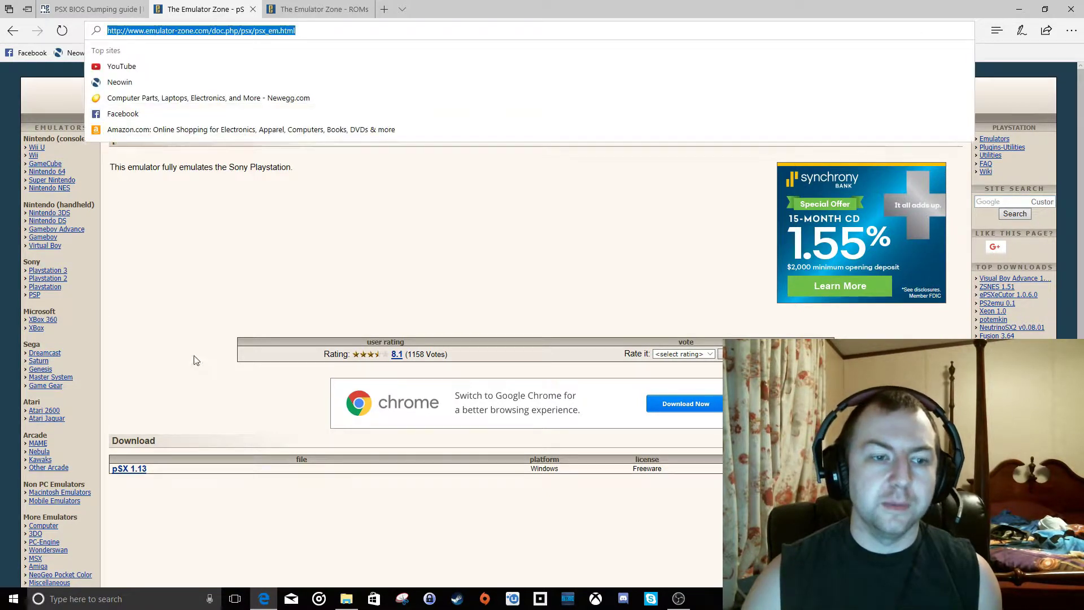
{"action": "left_click", "coordinate": [144, 439]}
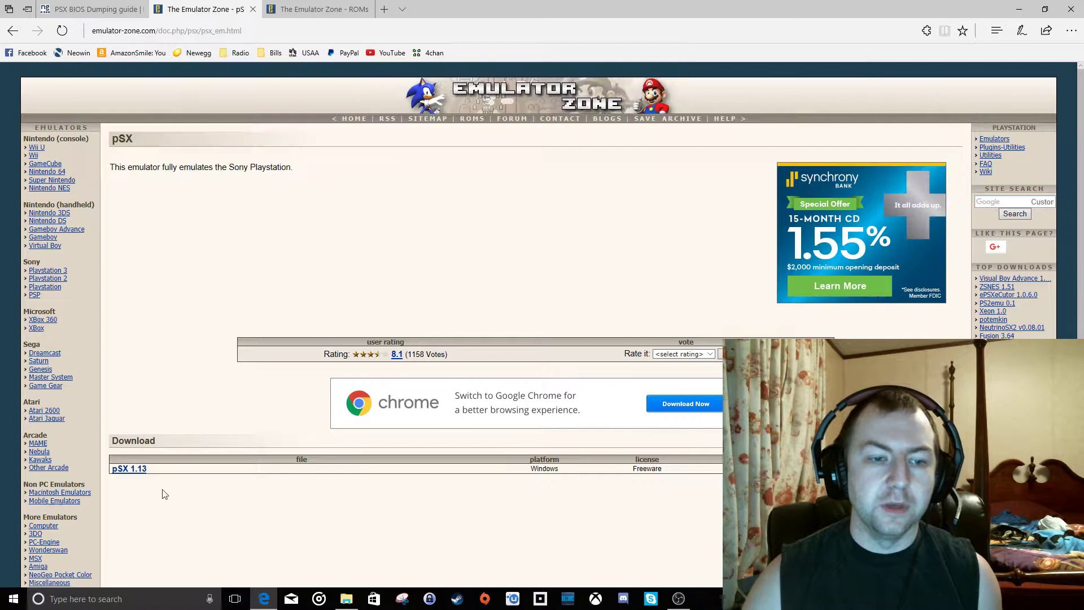
- Minimise Edge so the desktop and taskbar are clear
{"action": "key", "text": "super+d"}
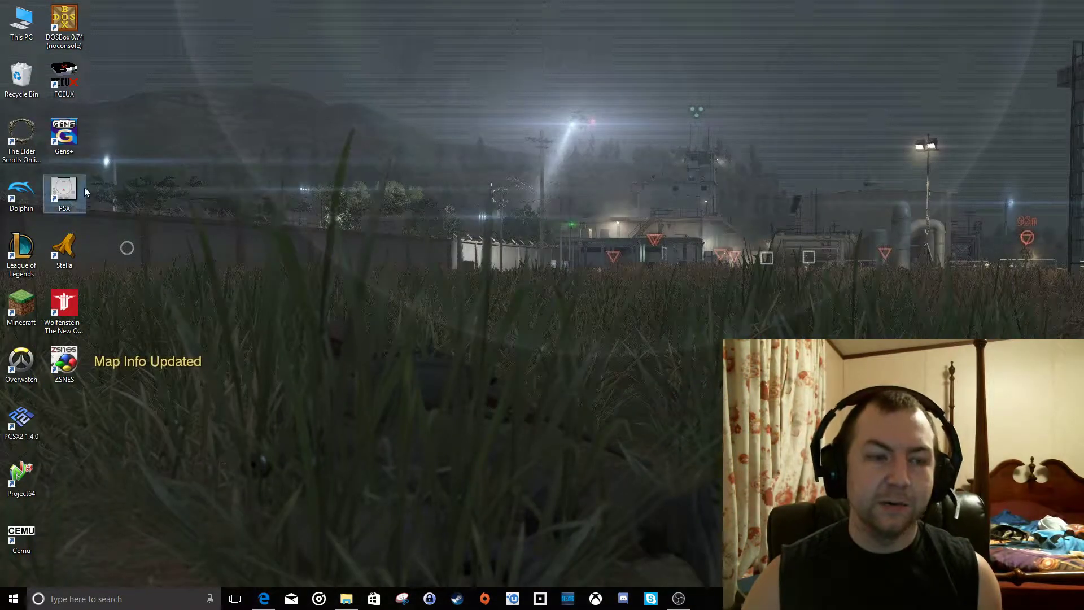
{"action": "left_click", "coordinate": [264, 598]}
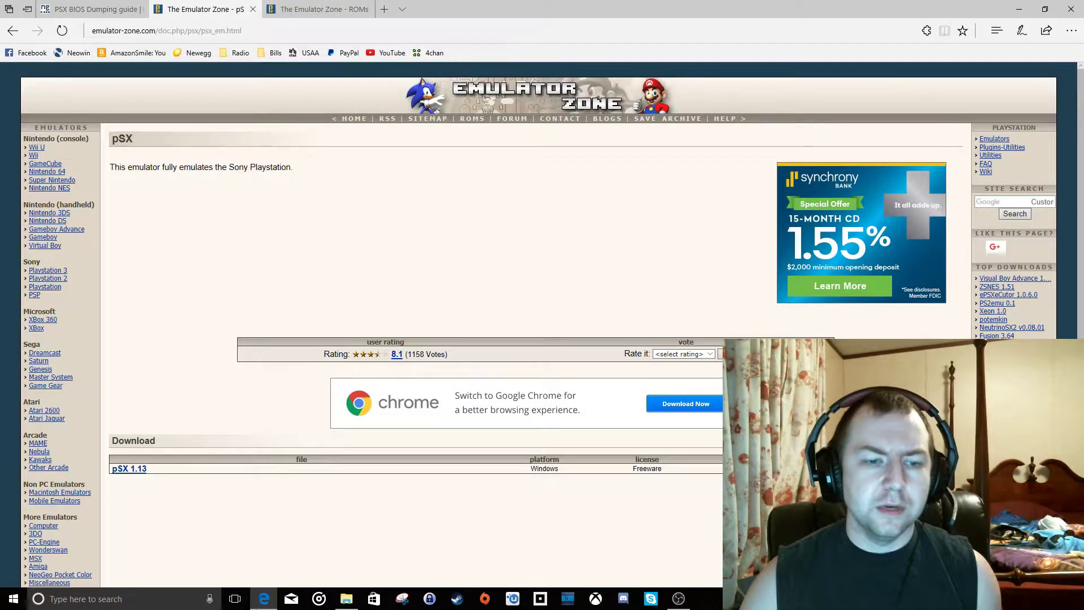
{"action": "left_click", "coordinate": [264, 598]}
- Open the pSX_1_13-1220 folder inside Downloads in File Explorer
{"action": "left_click", "coordinate": [346, 600]}
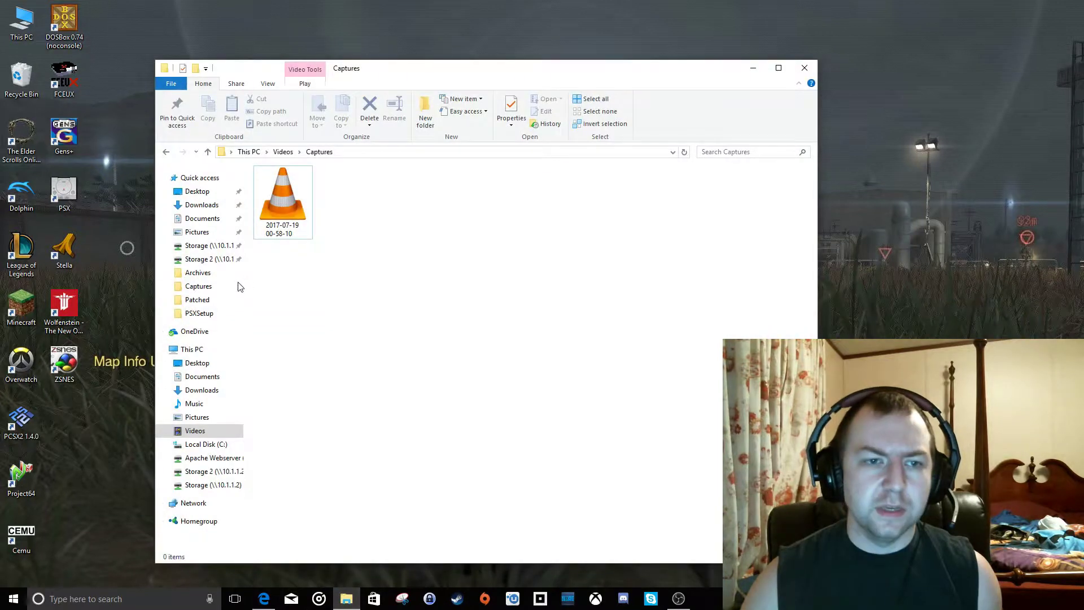
{"action": "left_click", "coordinate": [209, 393]}
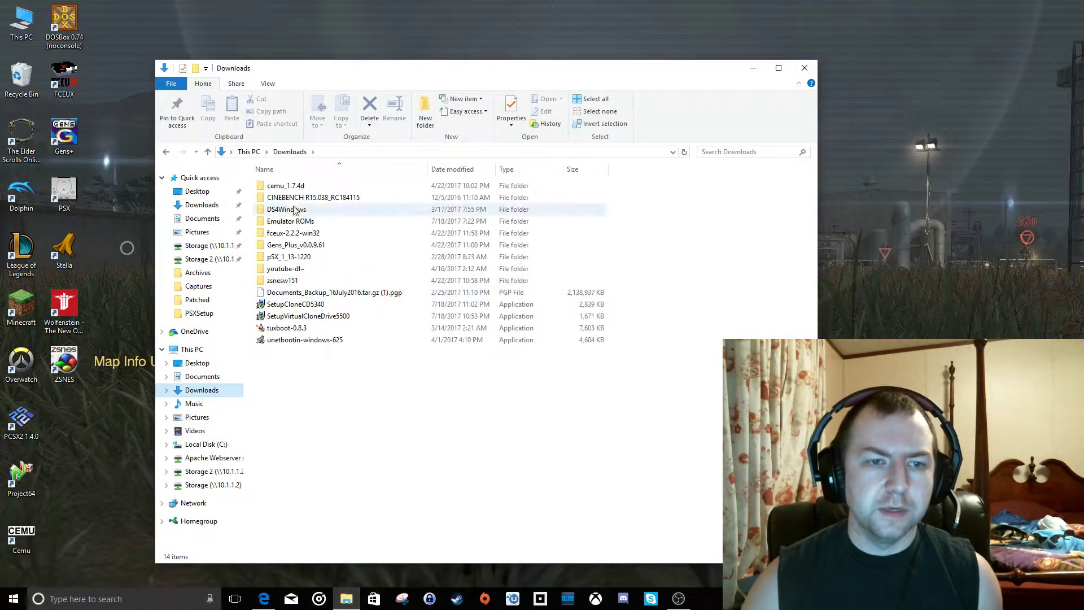
{"action": "left_click", "coordinate": [284, 258]}
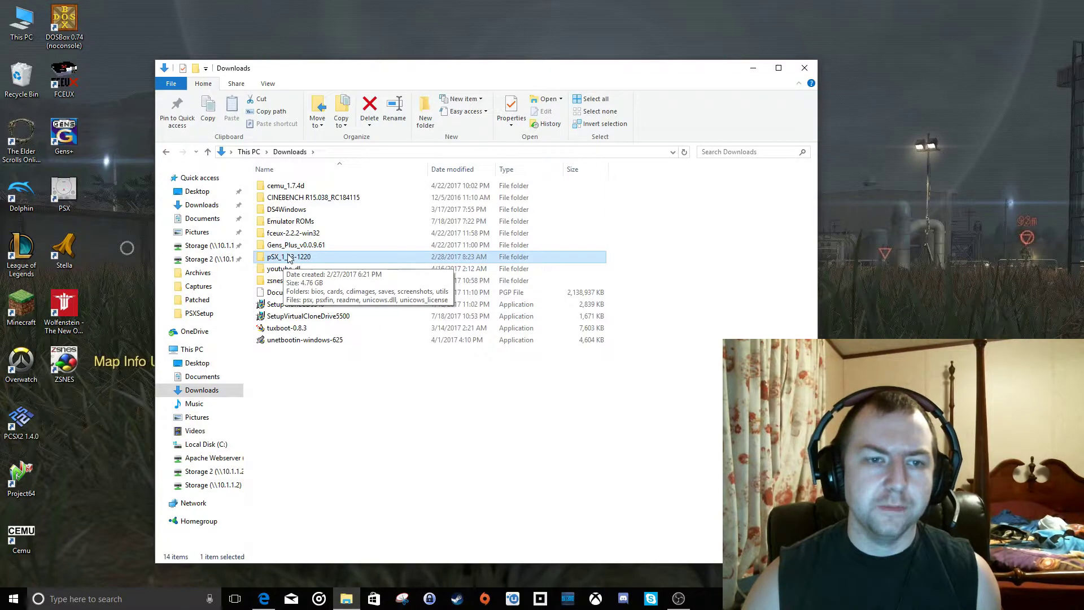
{"action": "double_click", "coordinate": [288, 258]}
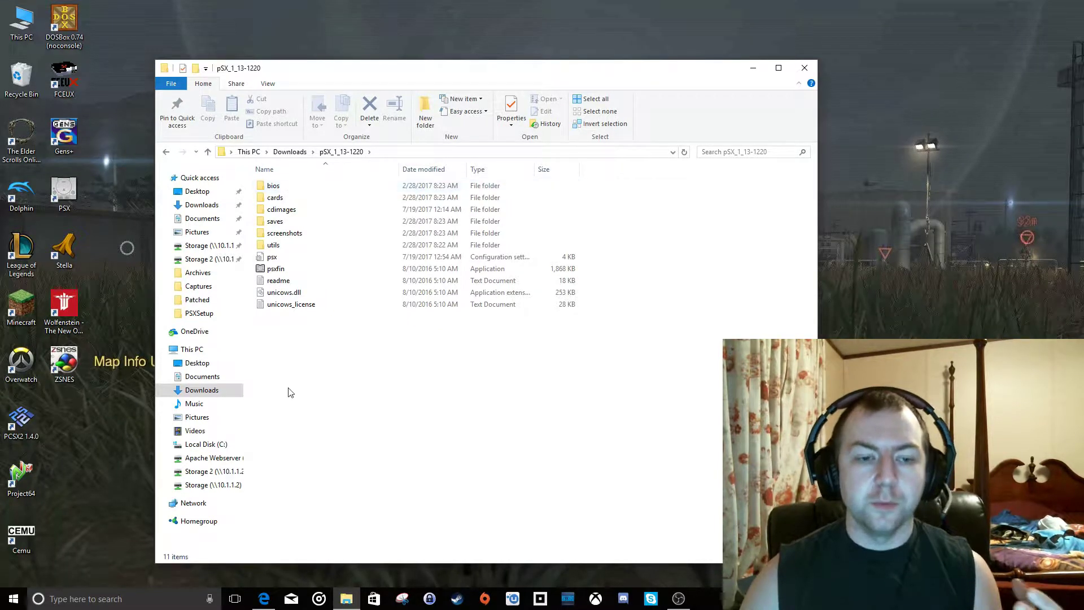
- Check the BIOS Dumping guide, then view SCPH1001.BIN in the bios folder
{"action": "key", "text": "alt+Tab"}
{"action": "key", "text": "ctrl+shift+Tab"}
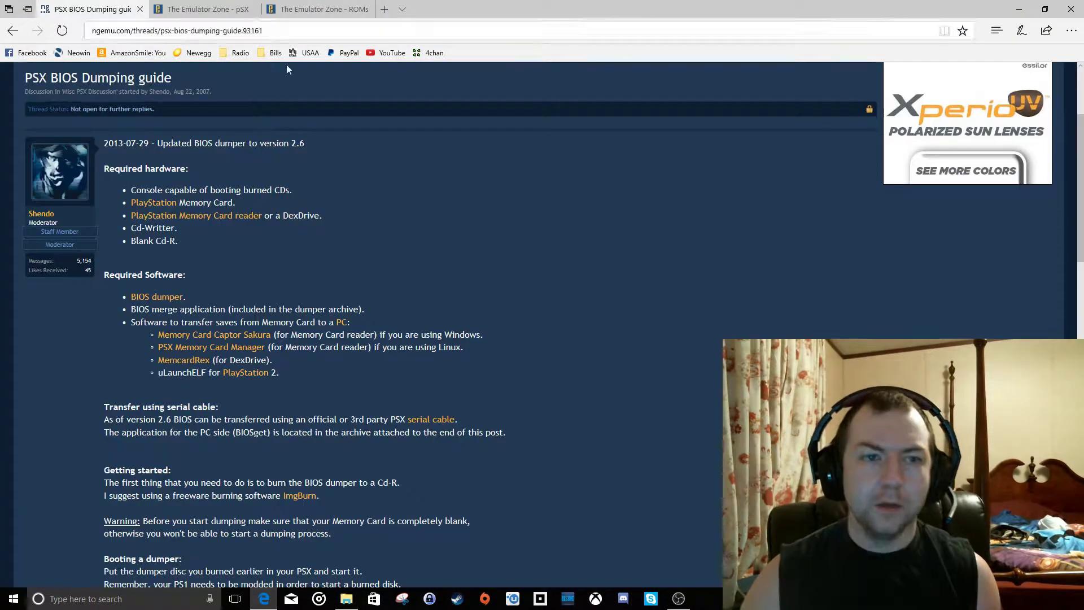
{"action": "key", "text": "alt+Tab"}
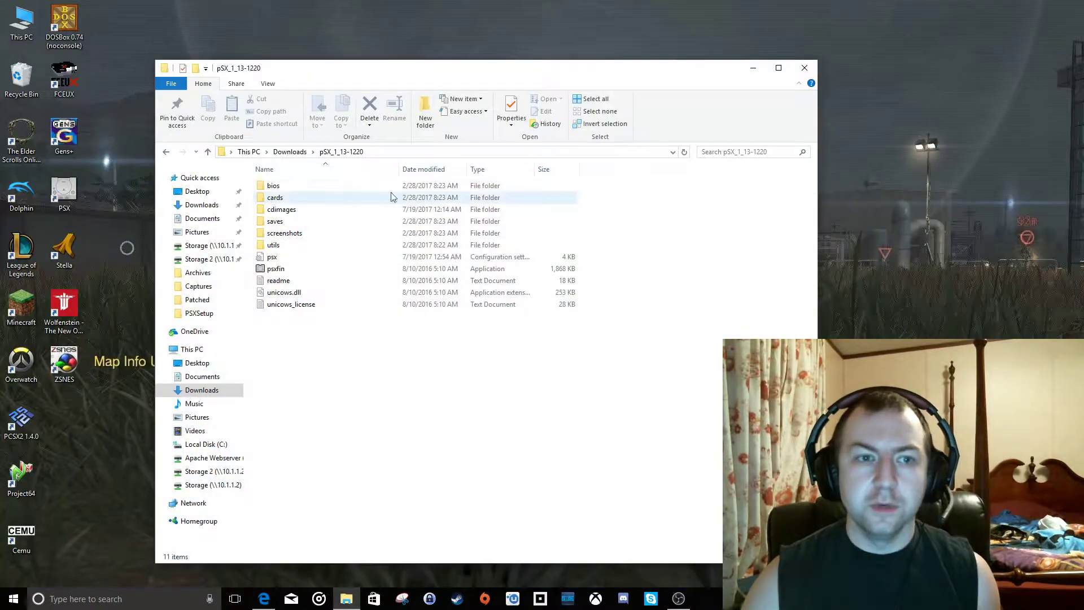
{"action": "double_click", "coordinate": [315, 187]}
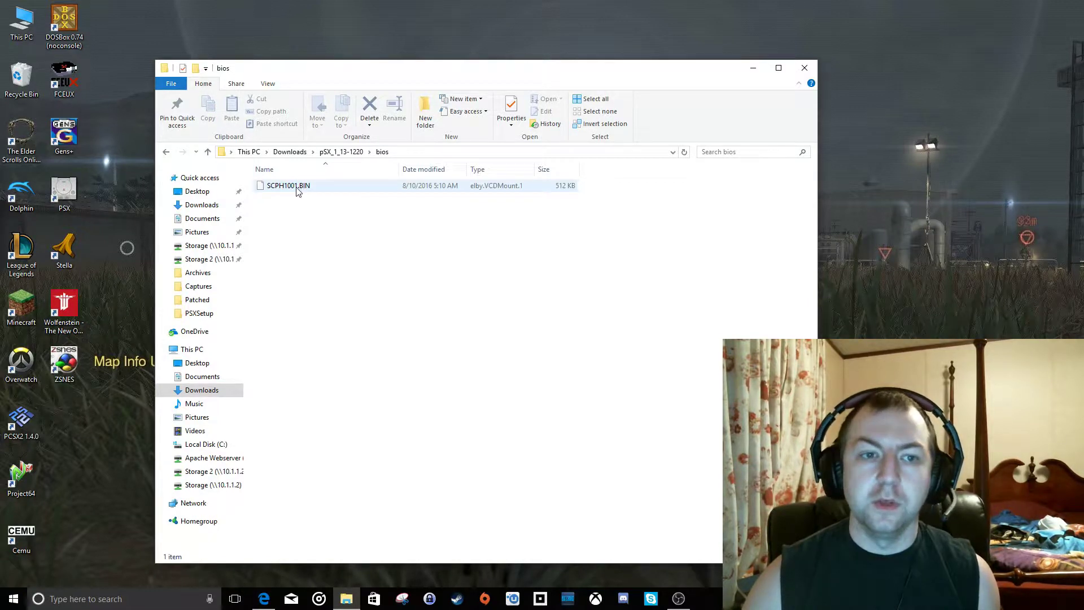
{"action": "left_click", "coordinate": [340, 151]}
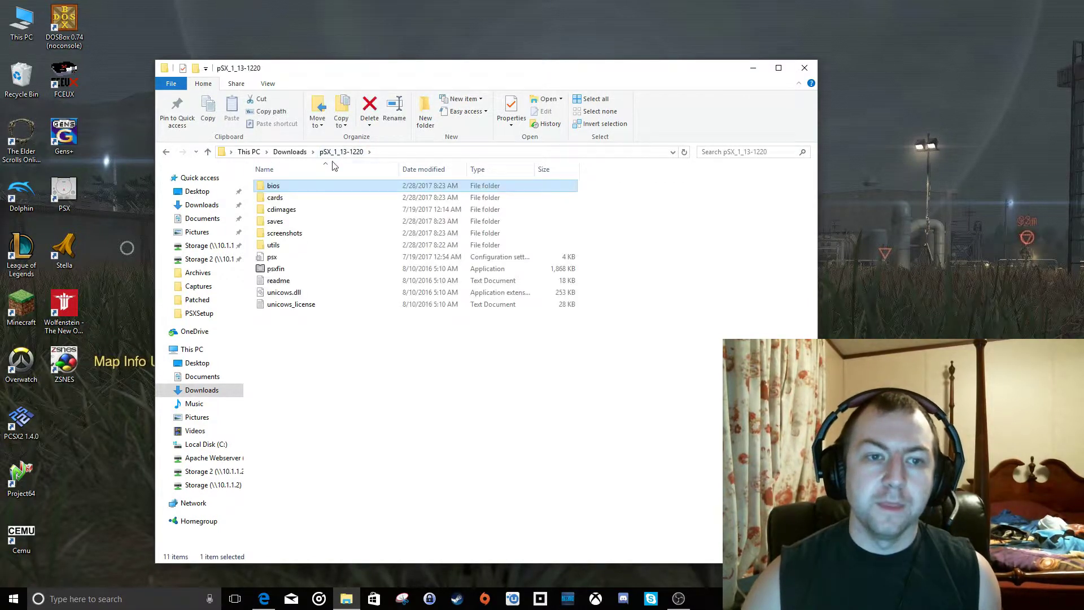
- Look at the card1.mcr memory card file in the cards folder
{"action": "double_click", "coordinate": [282, 199]}
{"action": "left_click", "coordinate": [299, 187]}
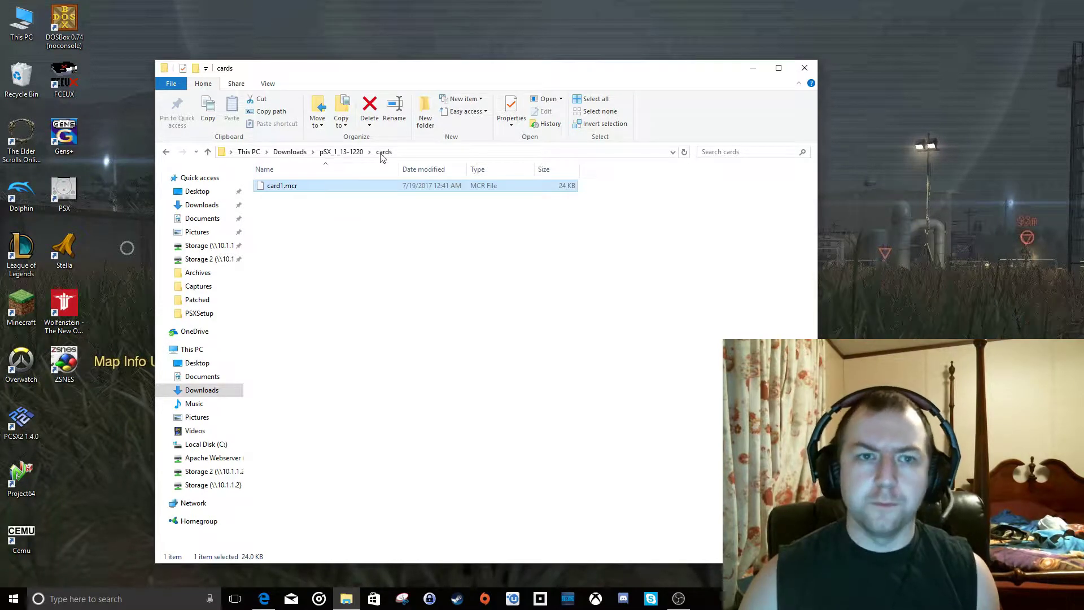
{"action": "left_click", "coordinate": [352, 153]}
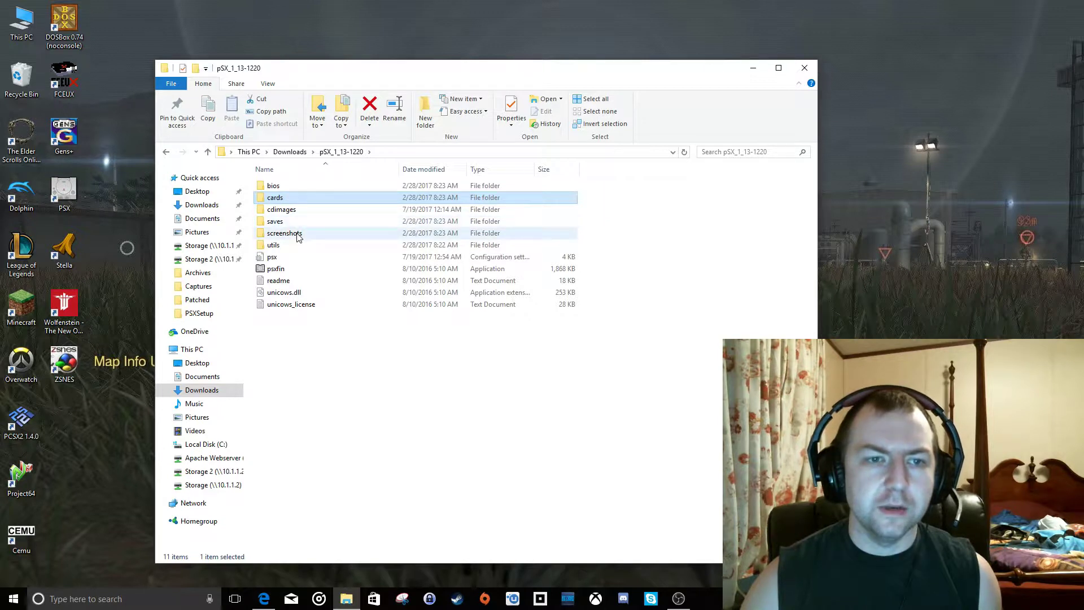
- Browse cdimages and Legend of Dragoon, then select psxfin in pSX_1_13-1220
{"action": "double_click", "coordinate": [301, 212]}
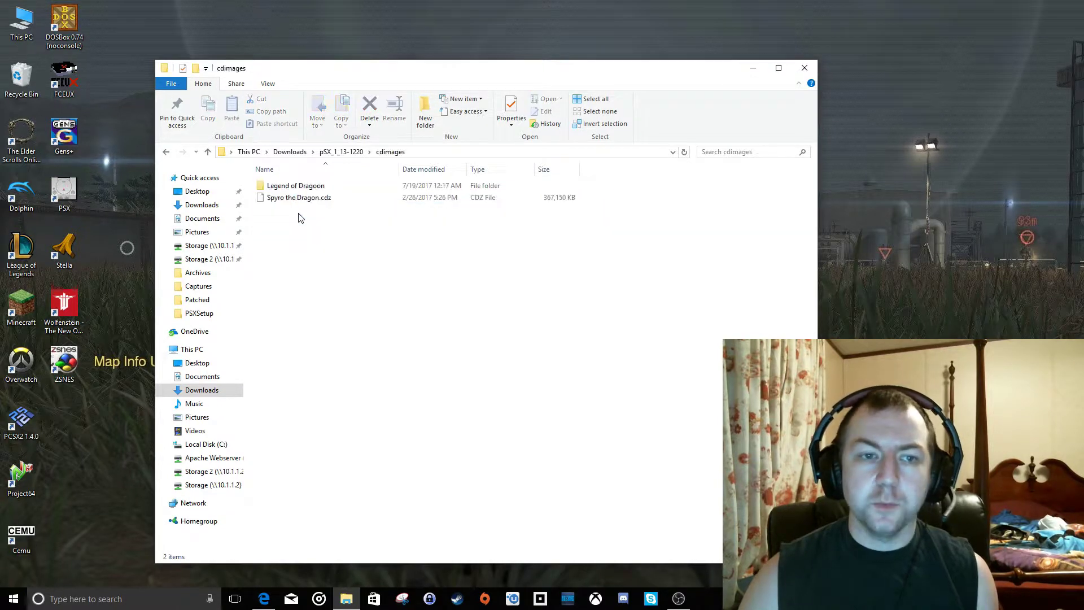
{"action": "left_click", "coordinate": [308, 187]}
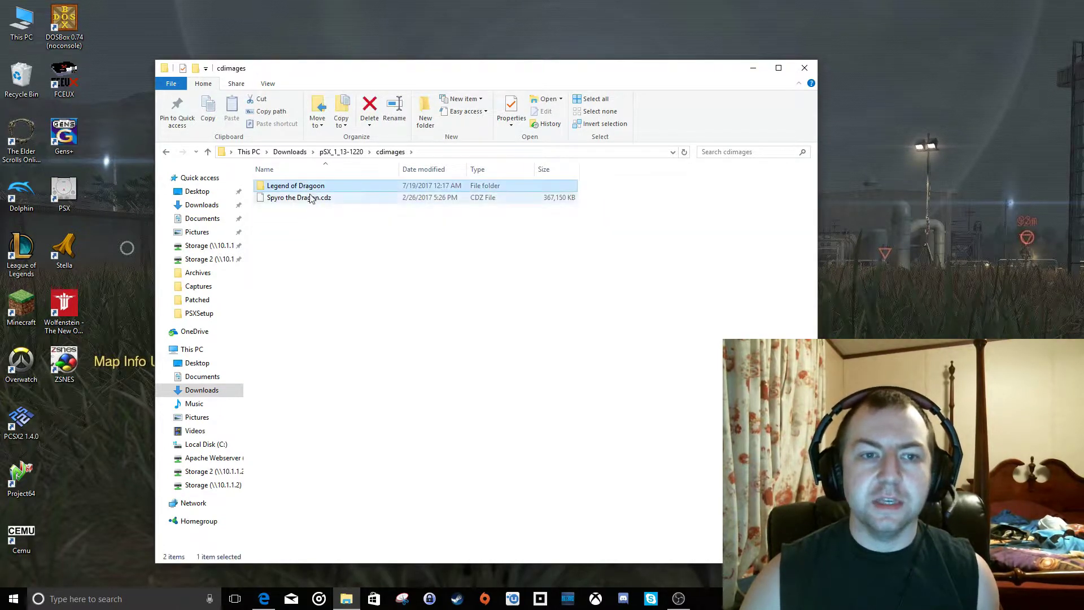
{"action": "double_click", "coordinate": [308, 187]}
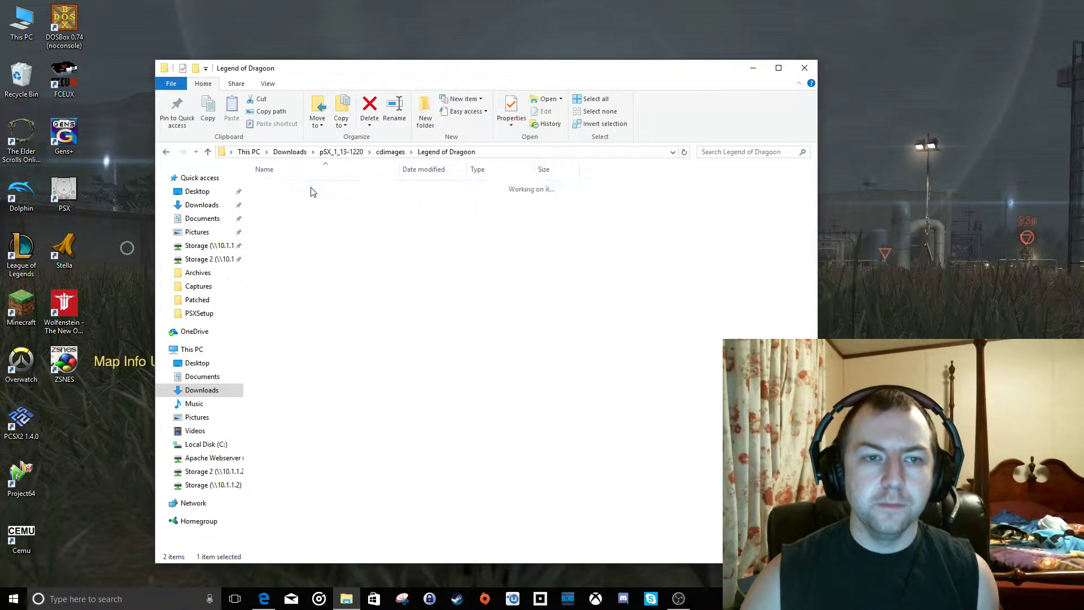
{"action": "left_click", "coordinate": [356, 152]}
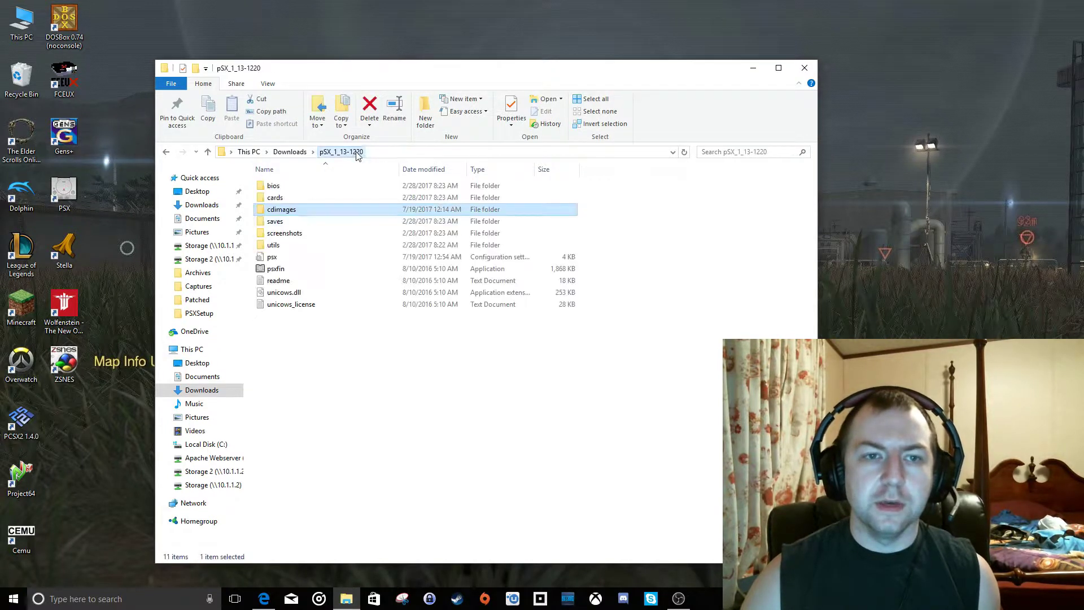
{"action": "left_click", "coordinate": [282, 270]}
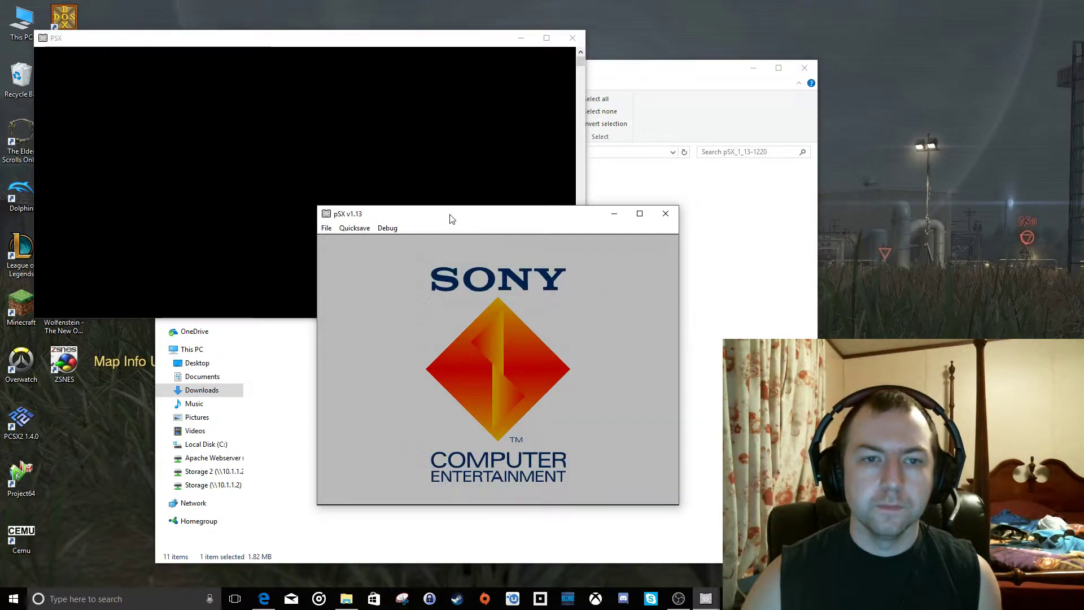
- Open the Configuration dialog's Graphics settings, keeping NTSC full-screen at 1920x1080 60hz
{"action": "left_click_drag", "start_coordinate": [452, 220], "coordinate": [426, 105]}
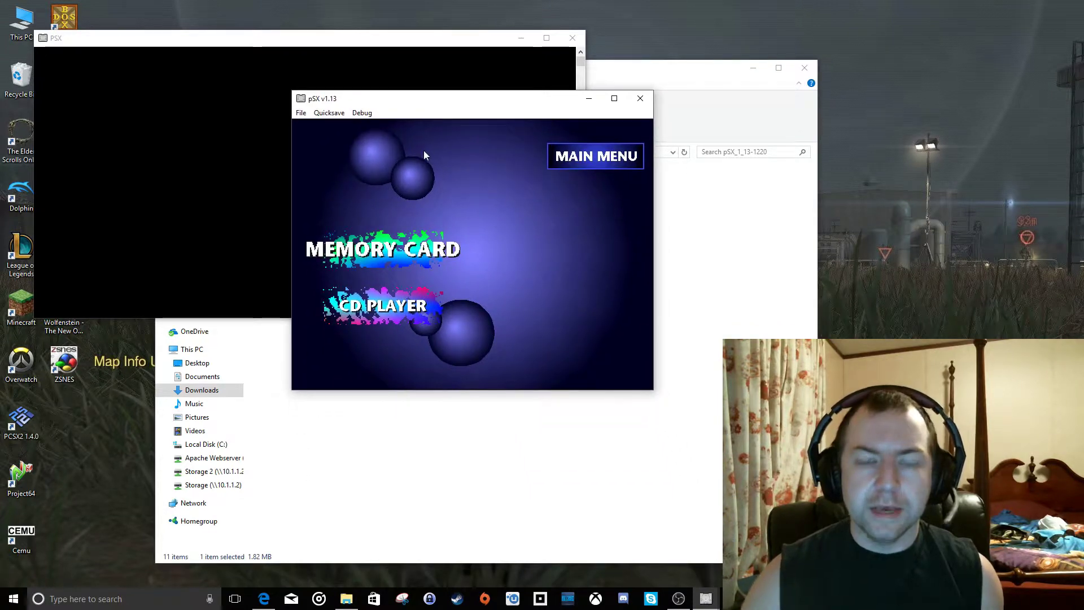
{"action": "left_click", "coordinate": [301, 113]}
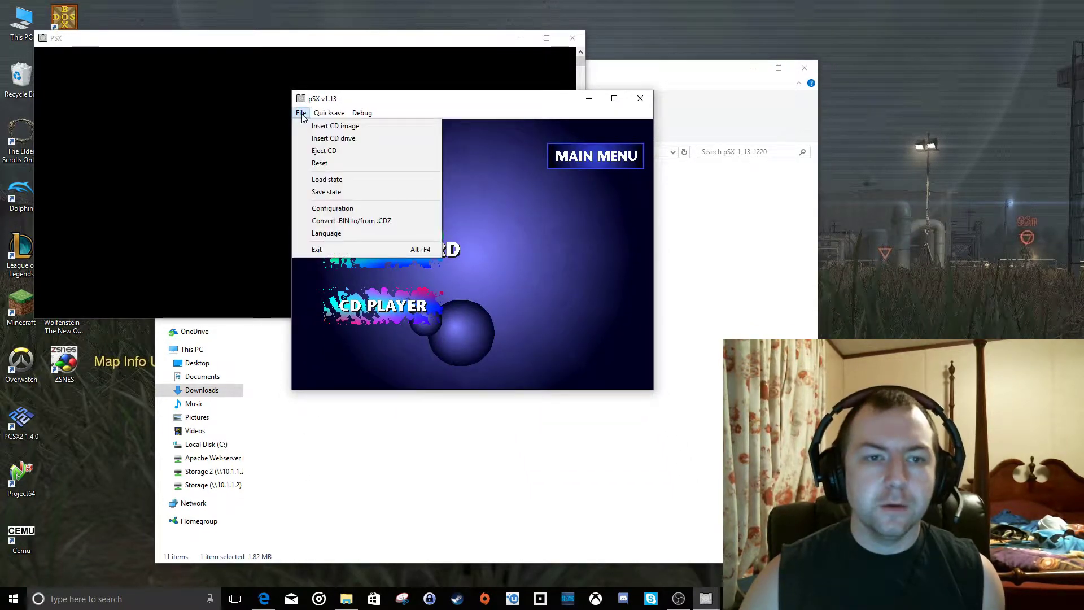
{"action": "left_click", "coordinate": [347, 210]}
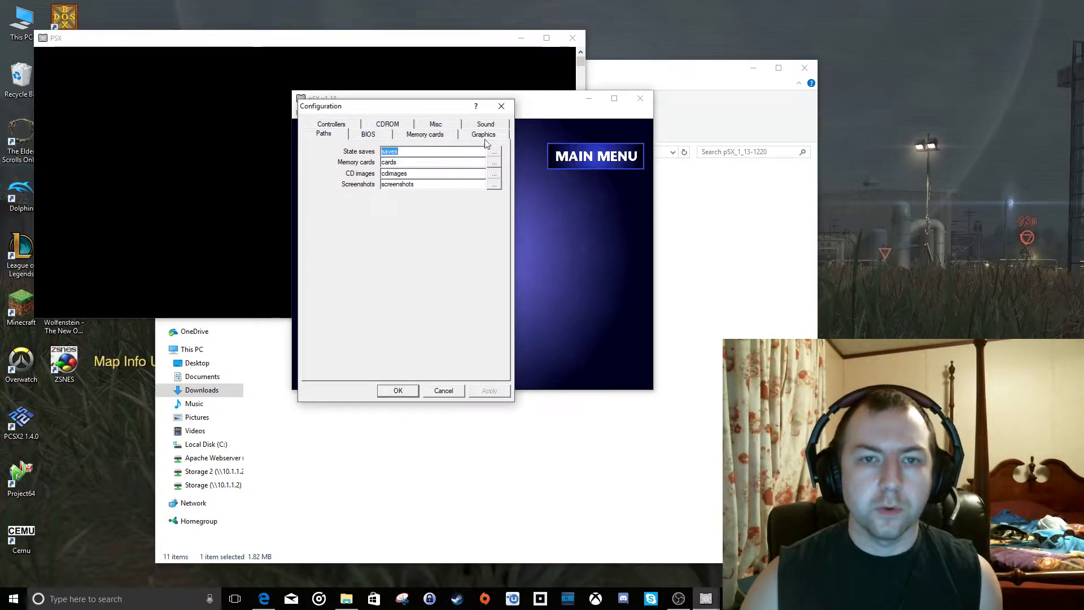
{"action": "left_click", "coordinate": [484, 138]}
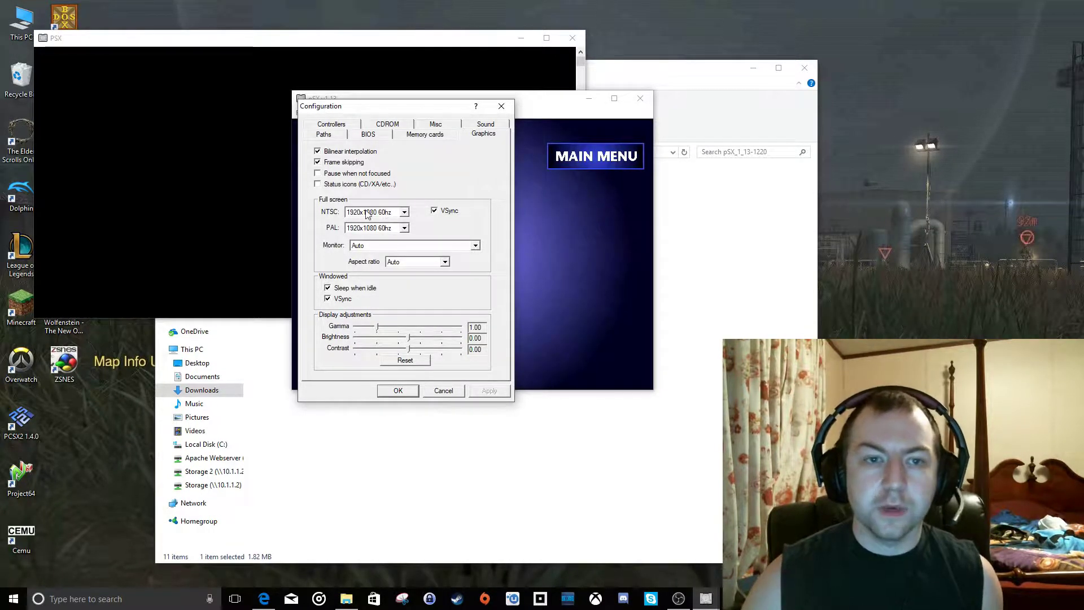
{"action": "left_click", "coordinate": [372, 213]}
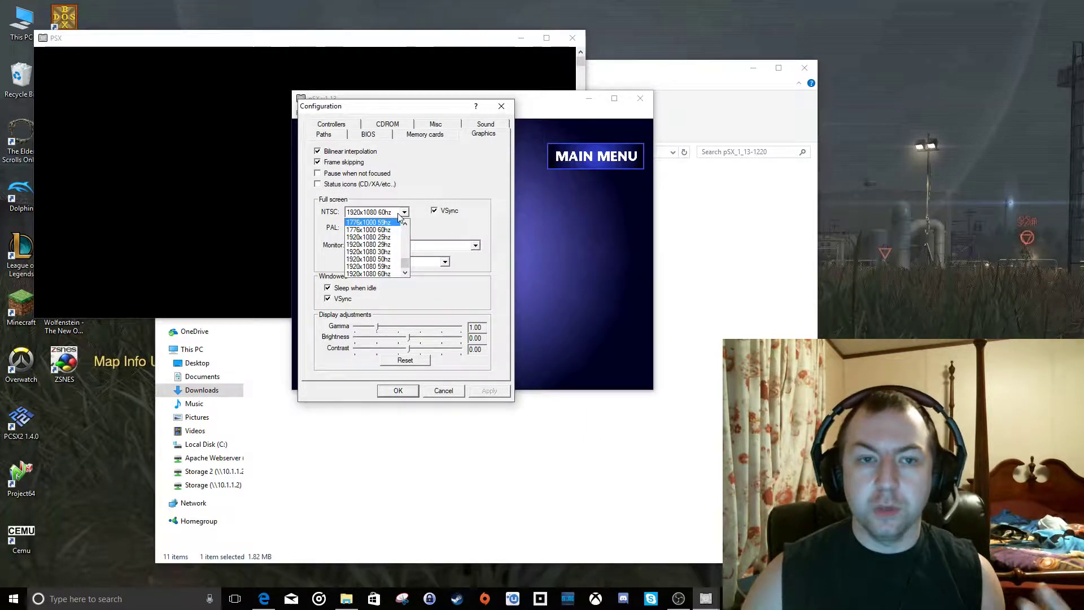
{"action": "left_click", "coordinate": [379, 214]}
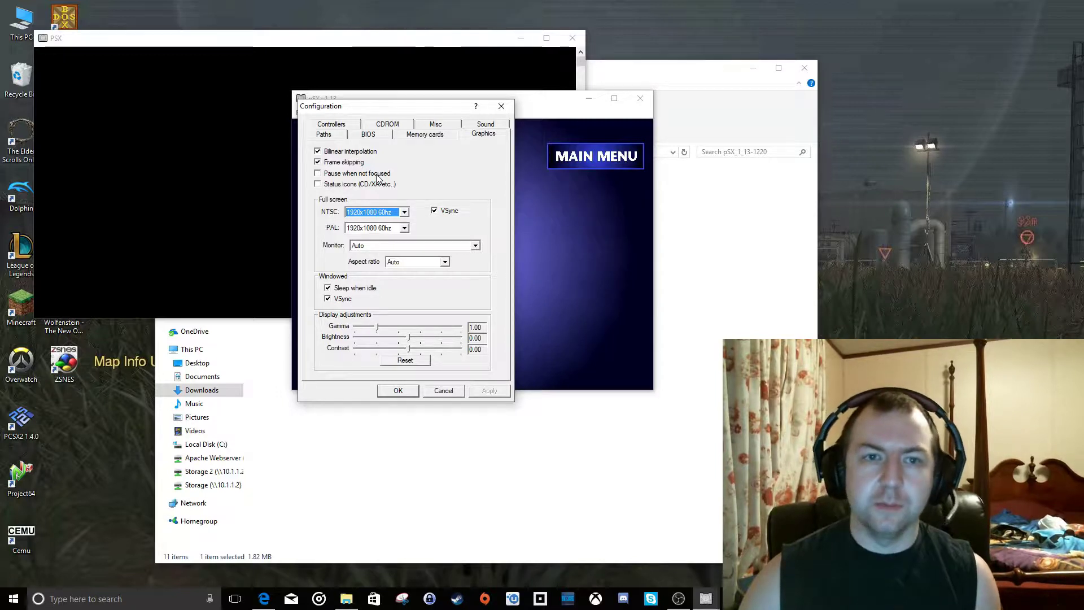
- Review the Memory cards, BIOS, Paths and Sound tabs of the Configuration dialog
{"action": "left_click", "coordinate": [435, 140]}
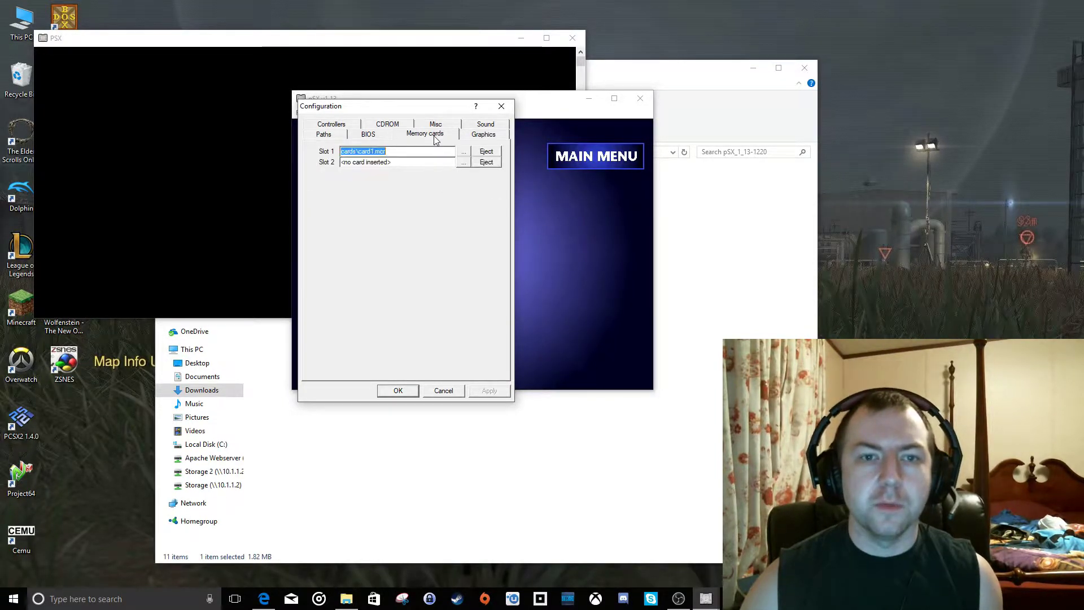
{"action": "left_click", "coordinate": [368, 135]}
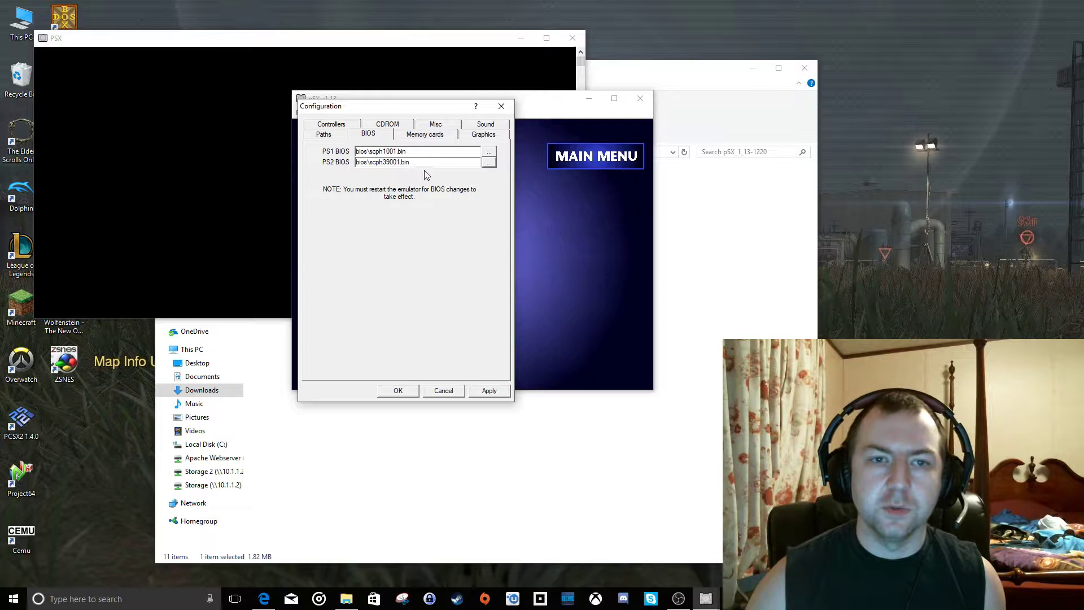
{"action": "left_click", "coordinate": [338, 138]}
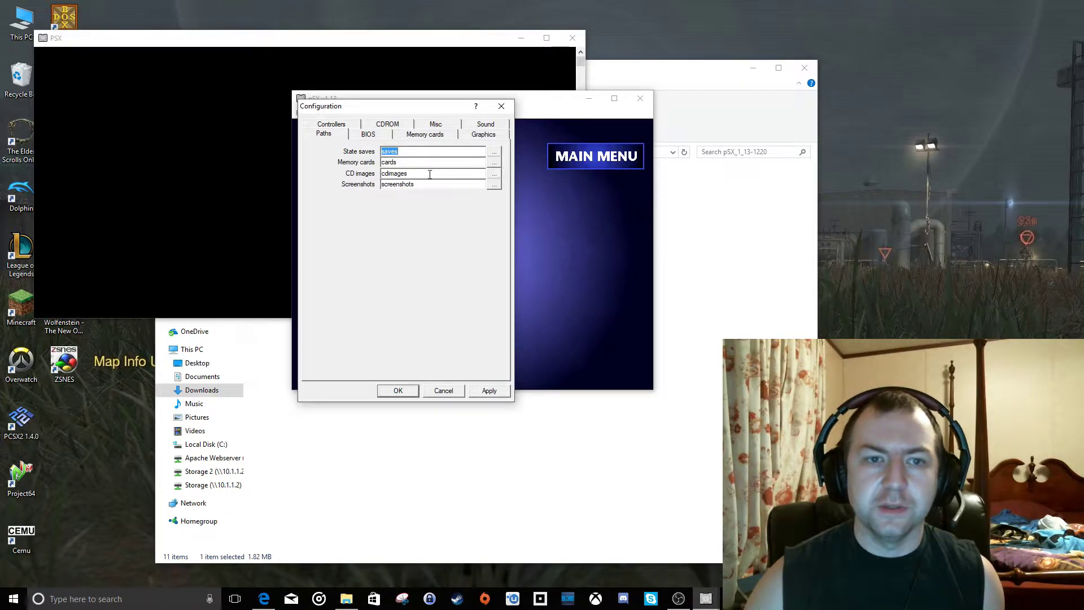
{"action": "left_click", "coordinate": [488, 125]}
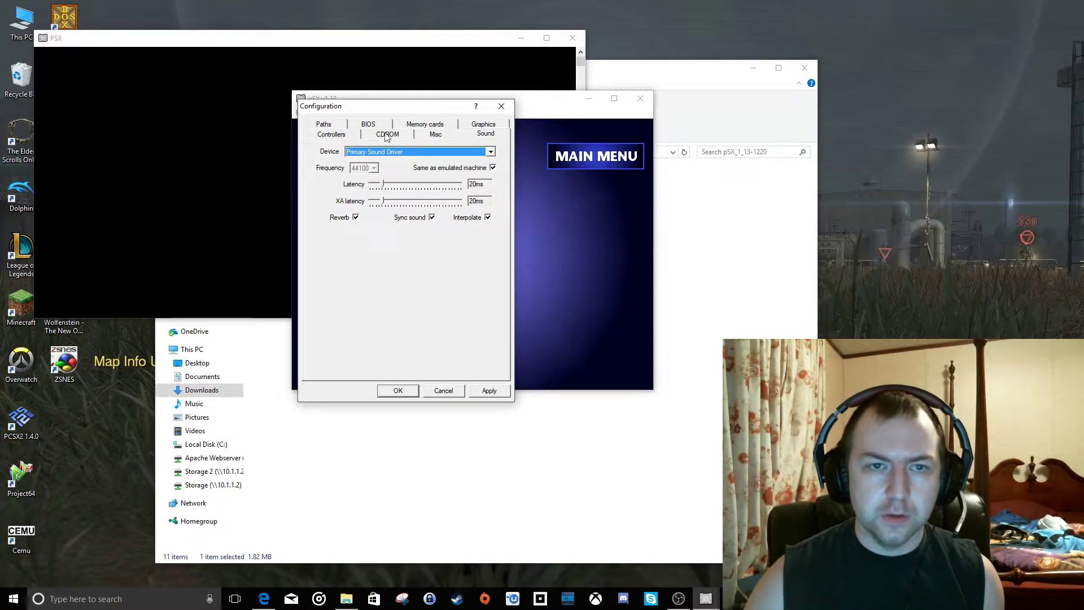
- Assign Wireless controller for PLAYSTATION(R)3 to port 1 and start rebinding the up direction
{"action": "left_click", "coordinate": [345, 136]}
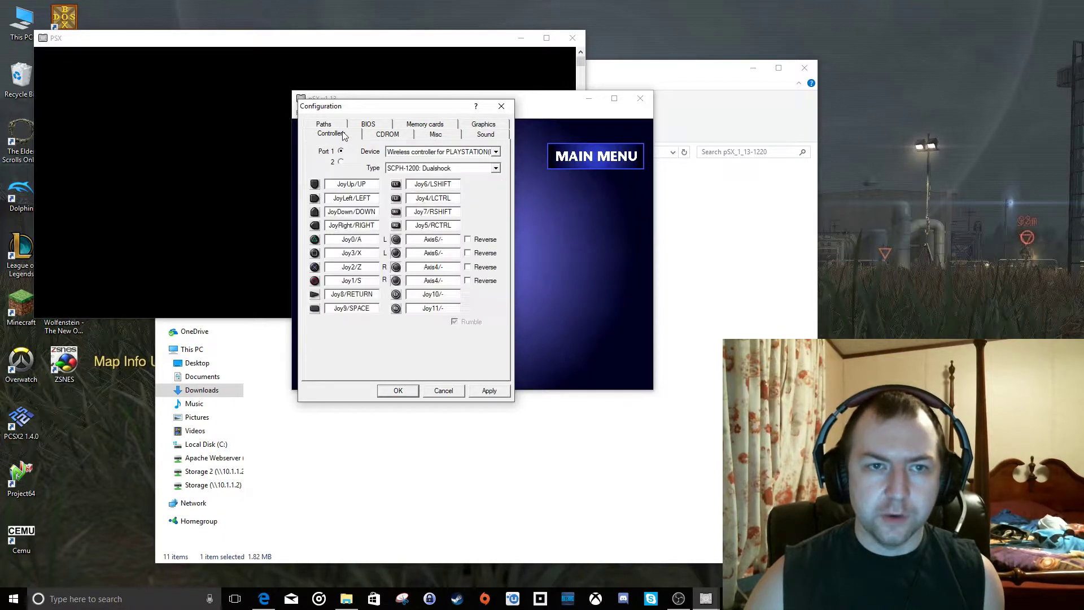
{"action": "left_click", "coordinate": [480, 153]}
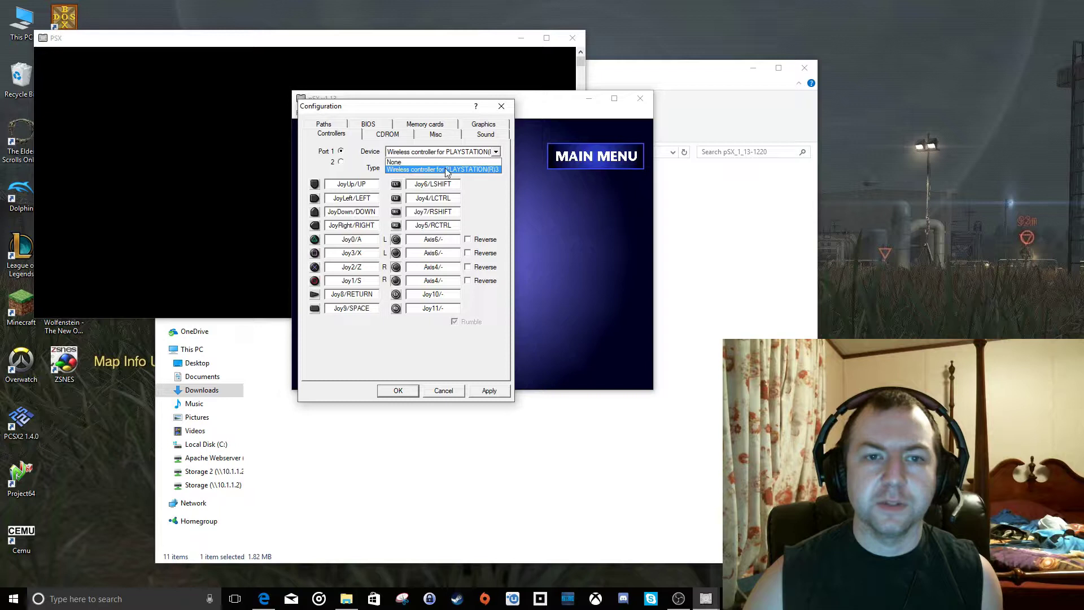
{"action": "left_click", "coordinate": [489, 169]}
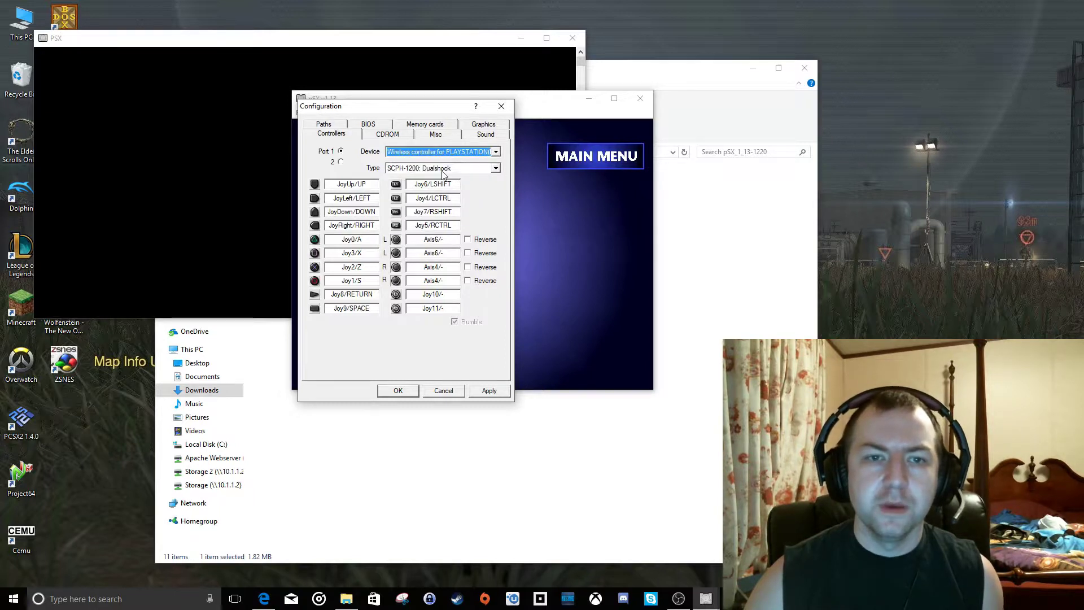
{"action": "left_click", "coordinate": [341, 187]}
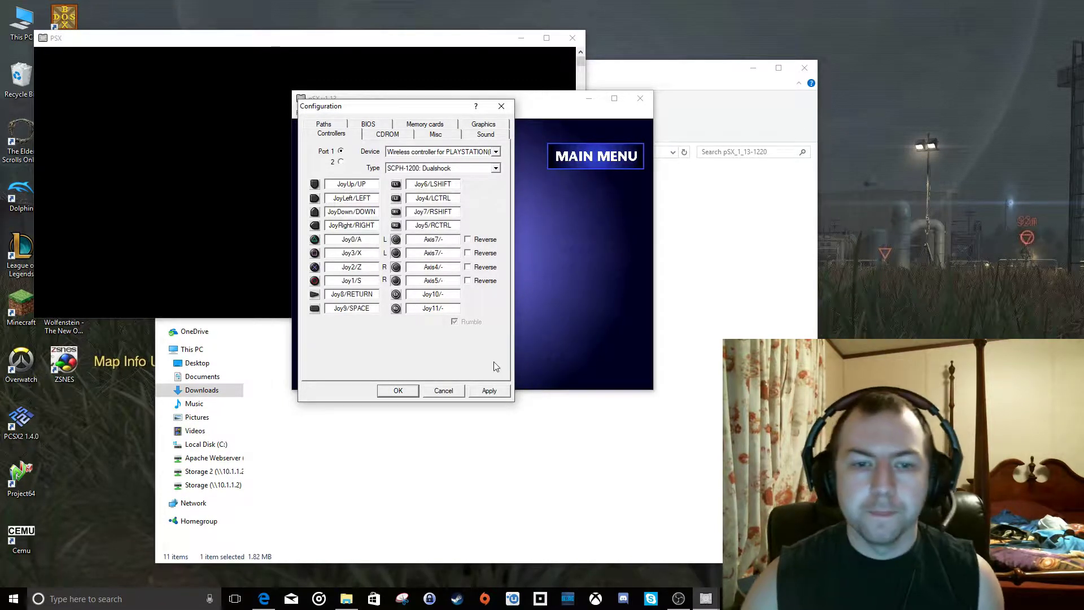
- Accept the Configuration settings, then view disc SLUS_00708 on drive D: and close that window
{"action": "left_click", "coordinate": [399, 390]}
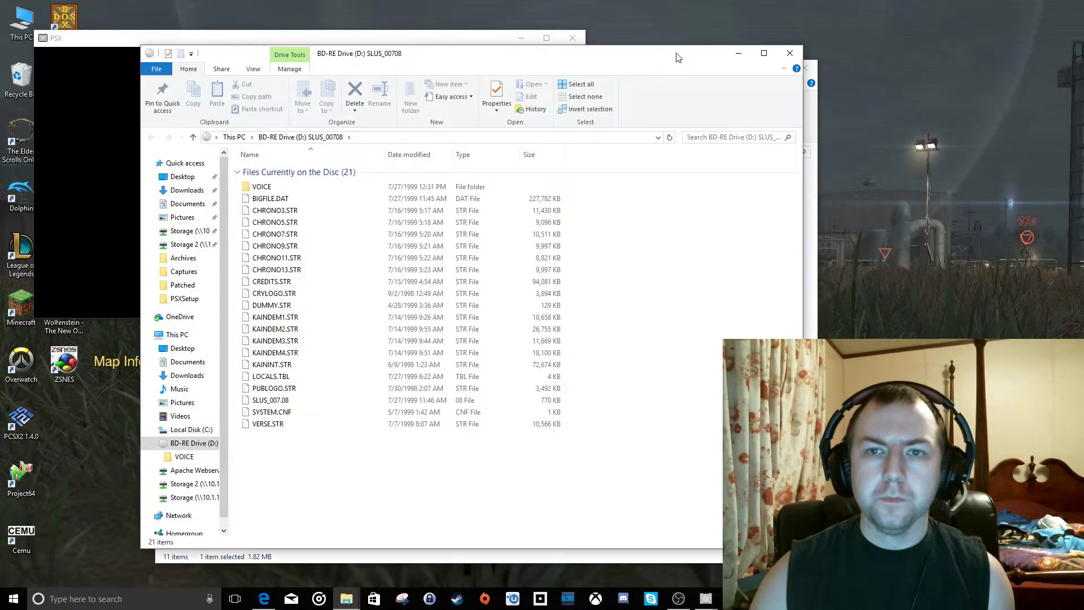
{"action": "left_click", "coordinate": [790, 53]}
- Boot the disc via File > Insert CD drive, choosing BD-RE Drive (D:)
{"action": "left_click", "coordinate": [301, 113]}
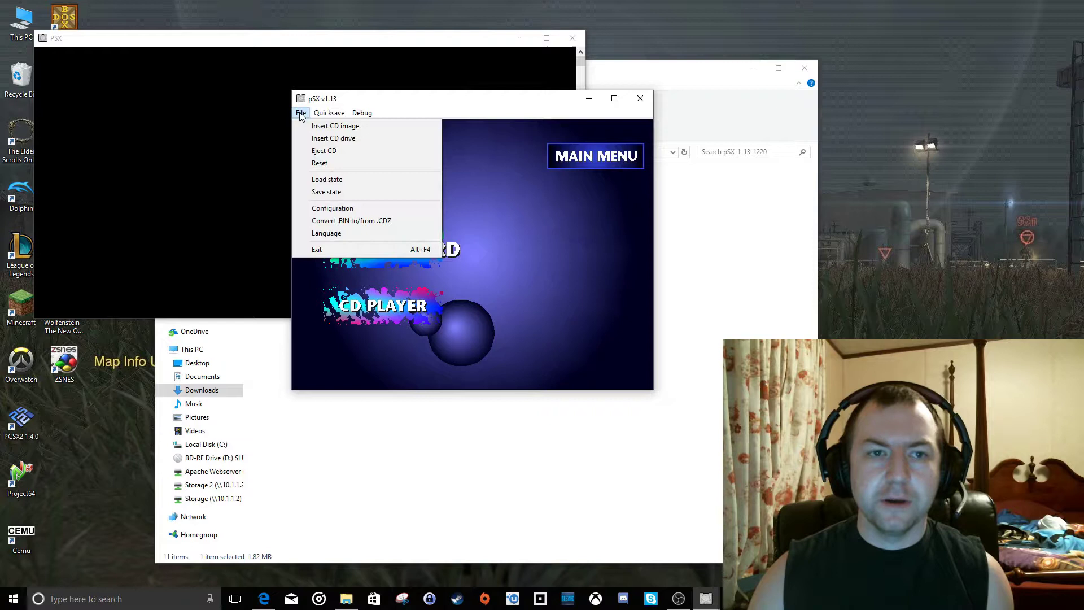
{"action": "left_click", "coordinate": [308, 140]}
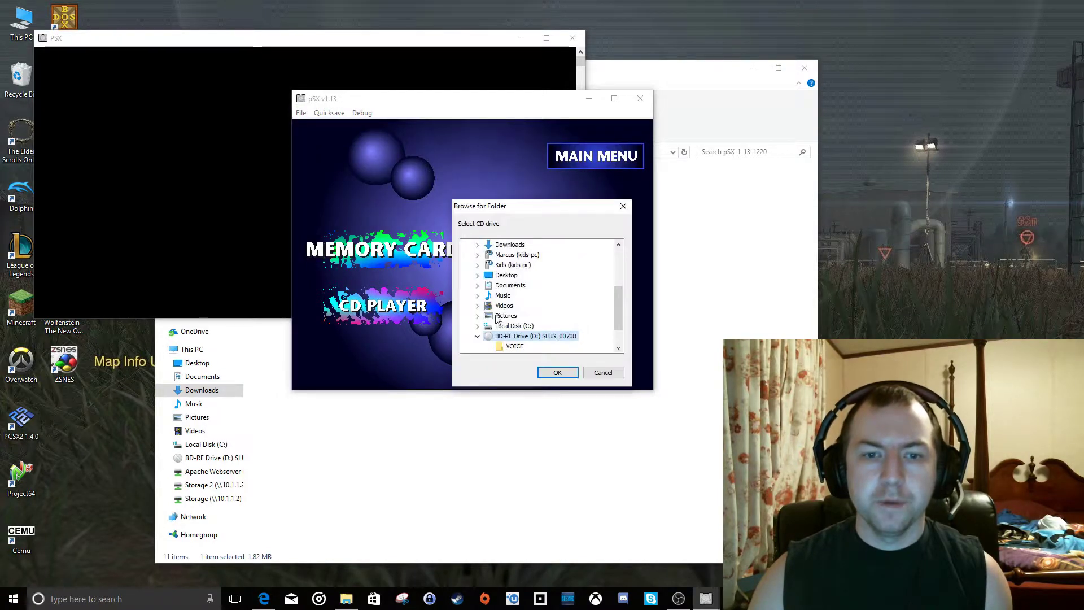
{"action": "left_click", "coordinate": [556, 373]}
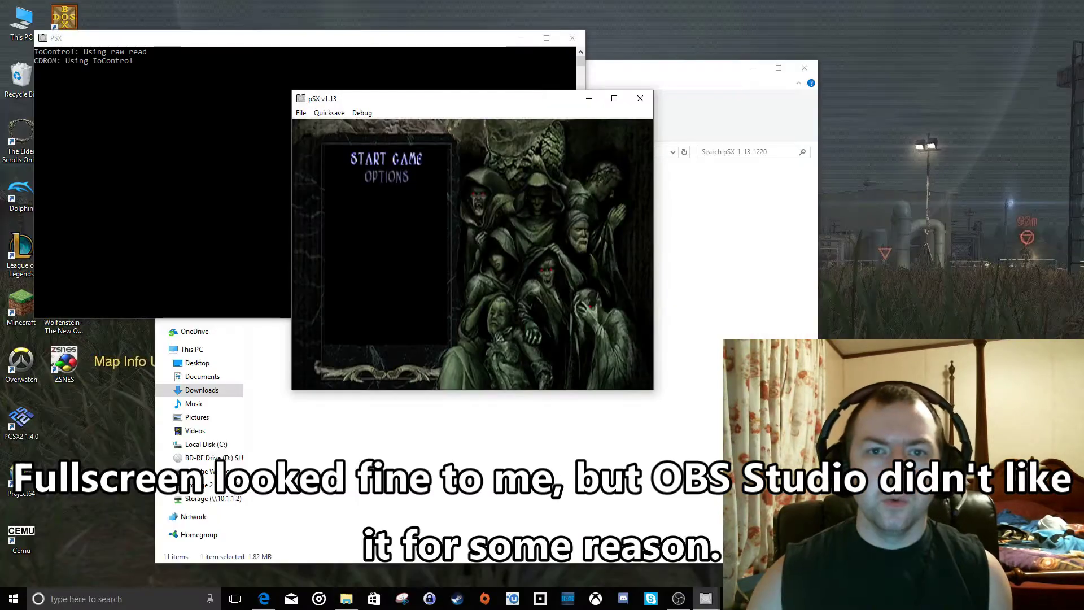
- Maximise pSX, then restore it to a window placed higher on the desktop
{"action": "left_click", "coordinate": [615, 99]}
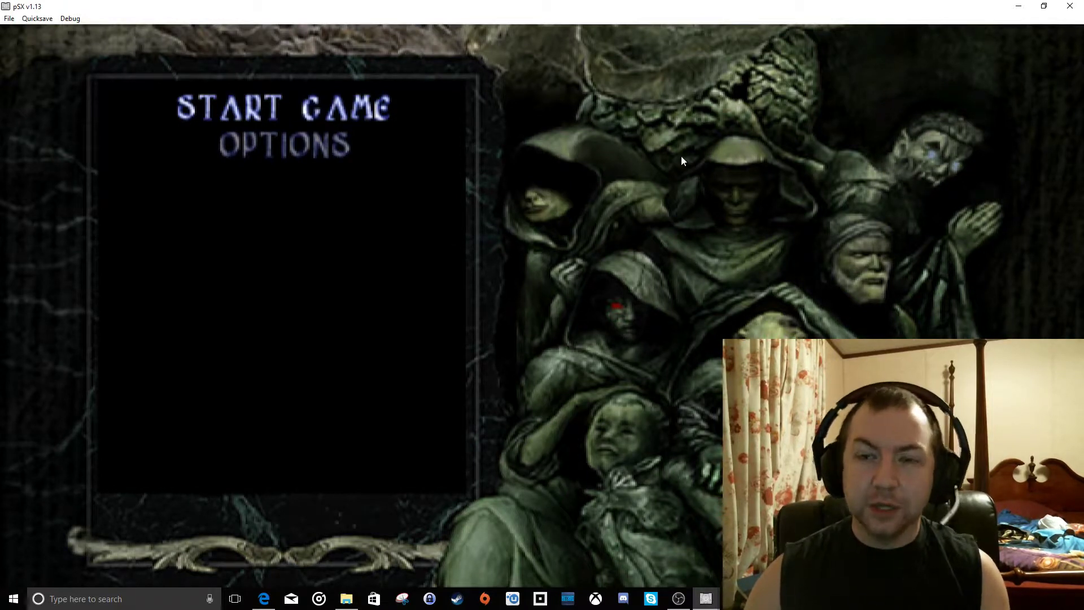
{"action": "double_click", "coordinate": [666, 7]}
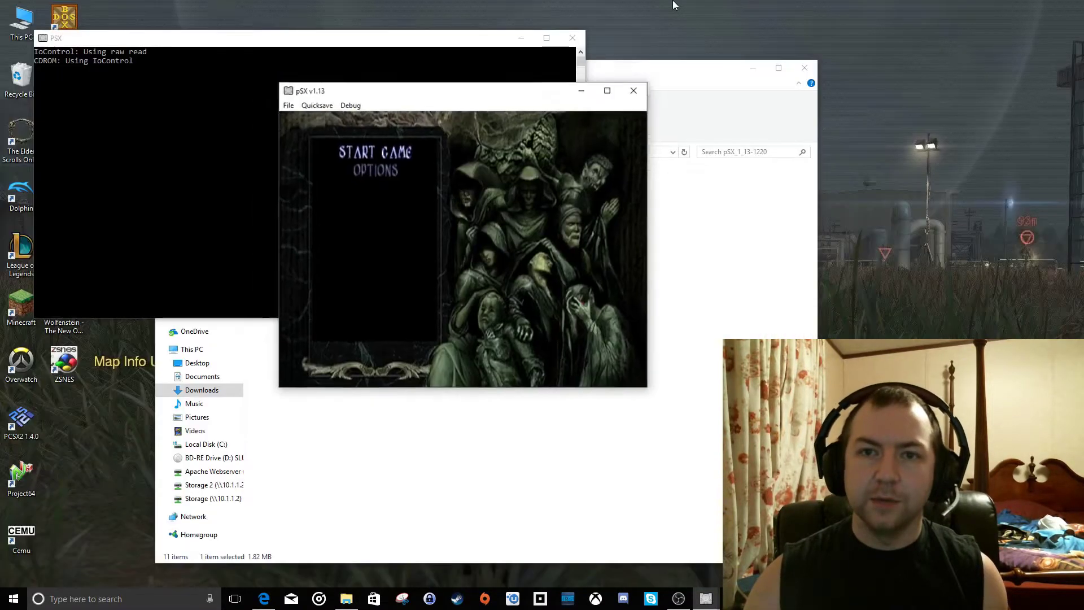
{"action": "left_click_drag", "start_coordinate": [472, 104], "coordinate": [478, 57]}
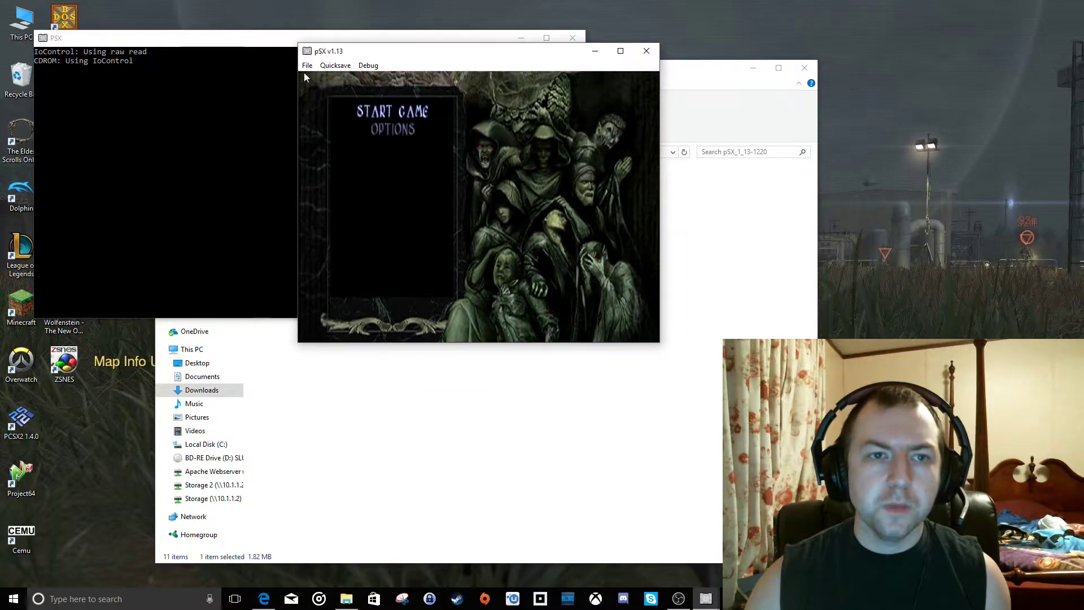
- Check the quicksave slot list, then quicksave the title menu state with Shift+F1
{"action": "left_click", "coordinate": [335, 66]}
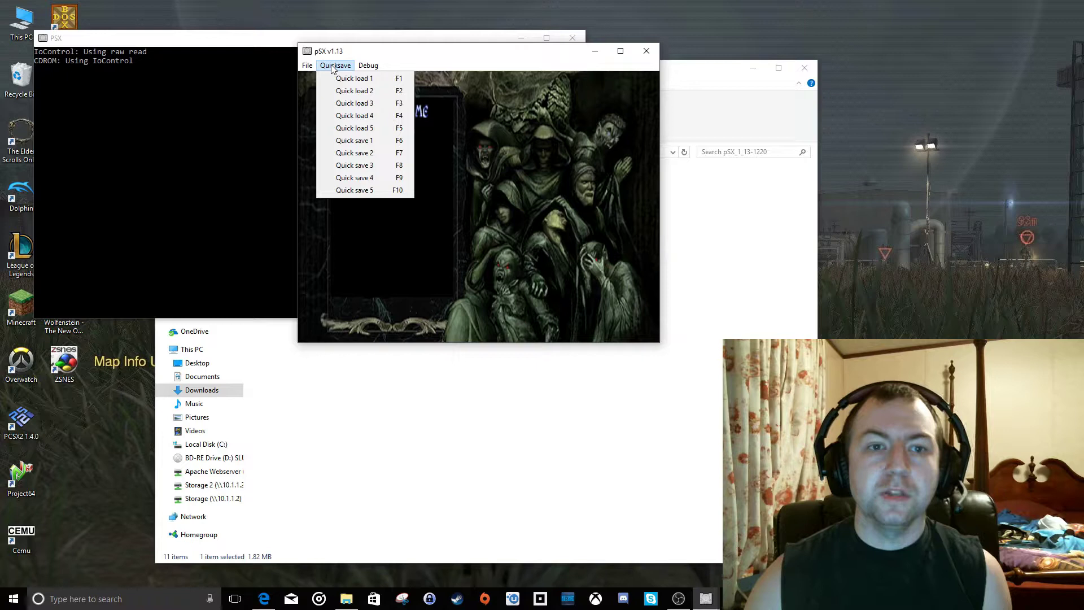
{"action": "left_click", "coordinate": [332, 67]}
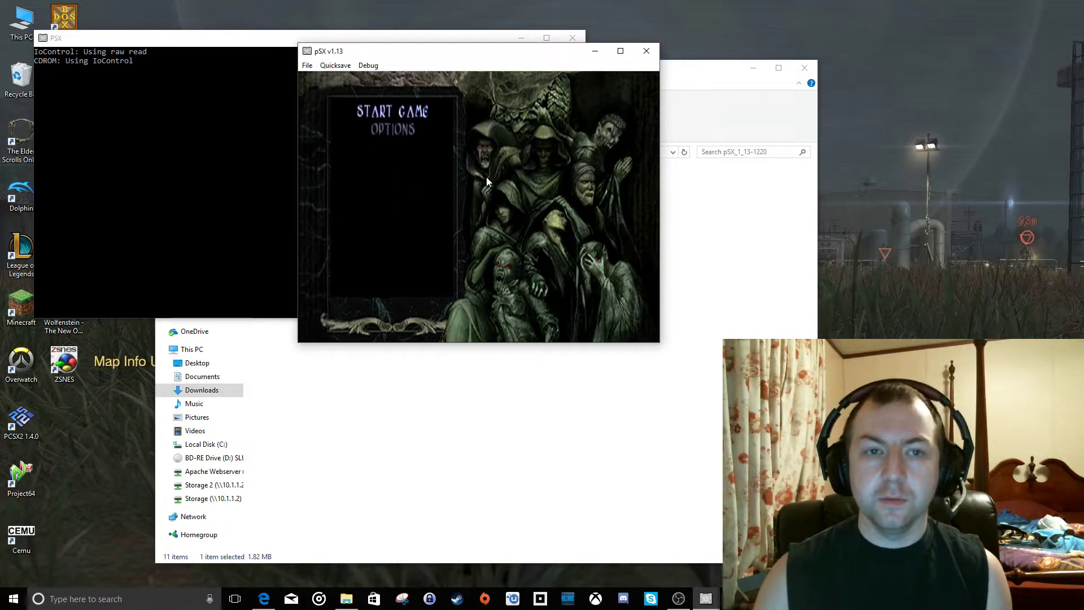
{"action": "key", "text": "shift+F1"}
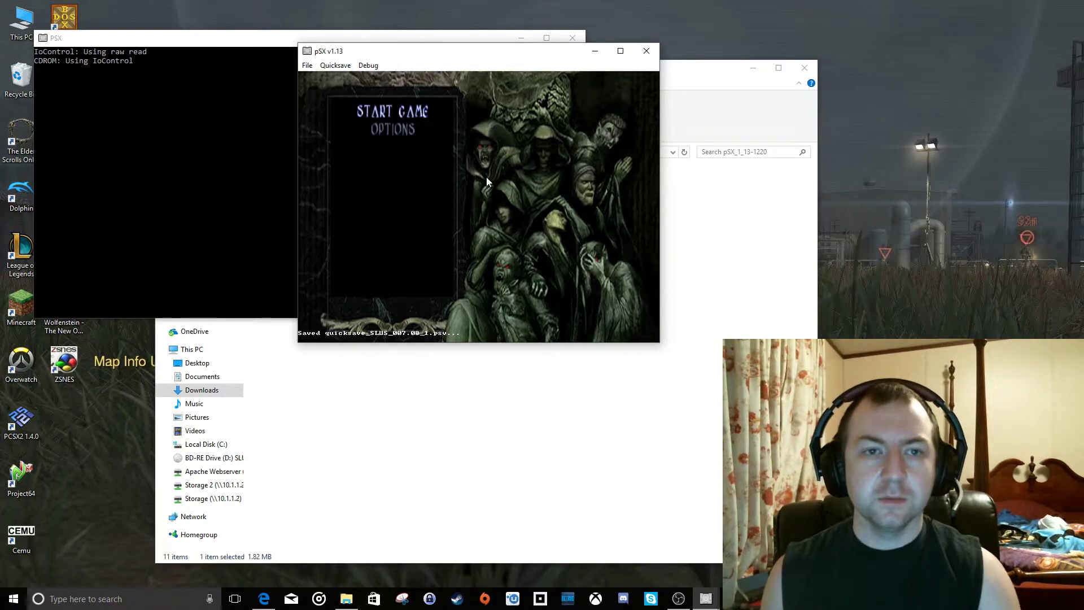
- Reset the emulator with File > Reset, then quick-load with F1 back to START GAME
{"action": "left_click", "coordinate": [309, 66]}
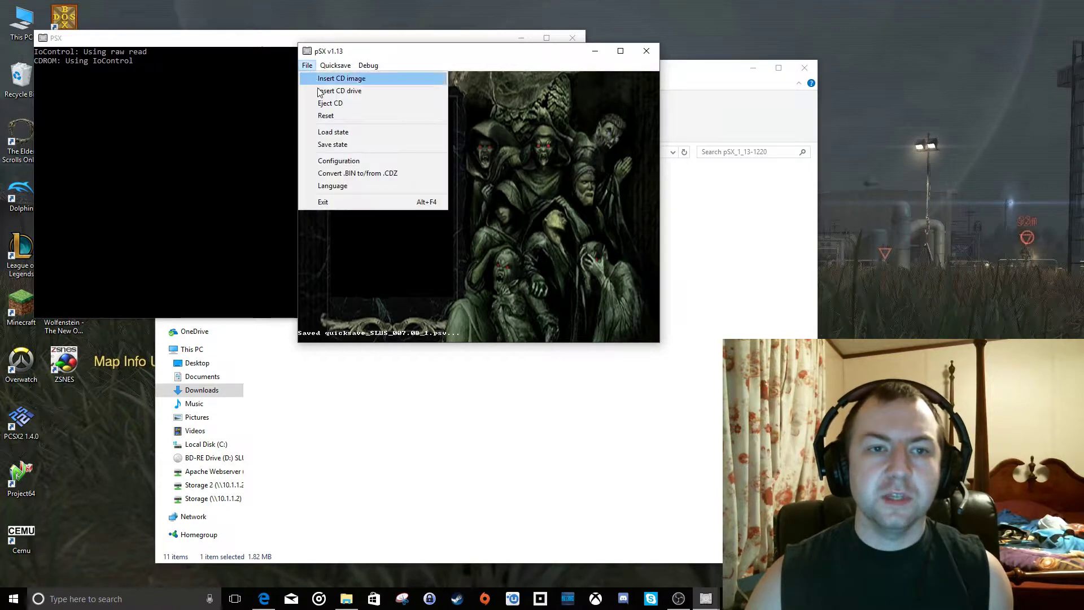
{"action": "left_click", "coordinate": [325, 116]}
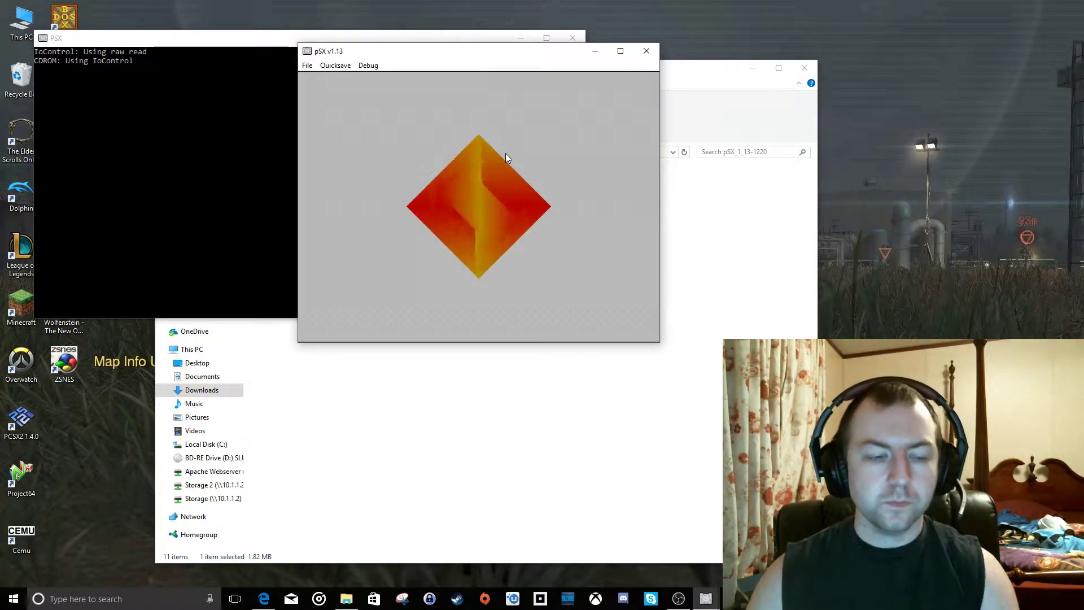
{"action": "key", "text": "F1"}
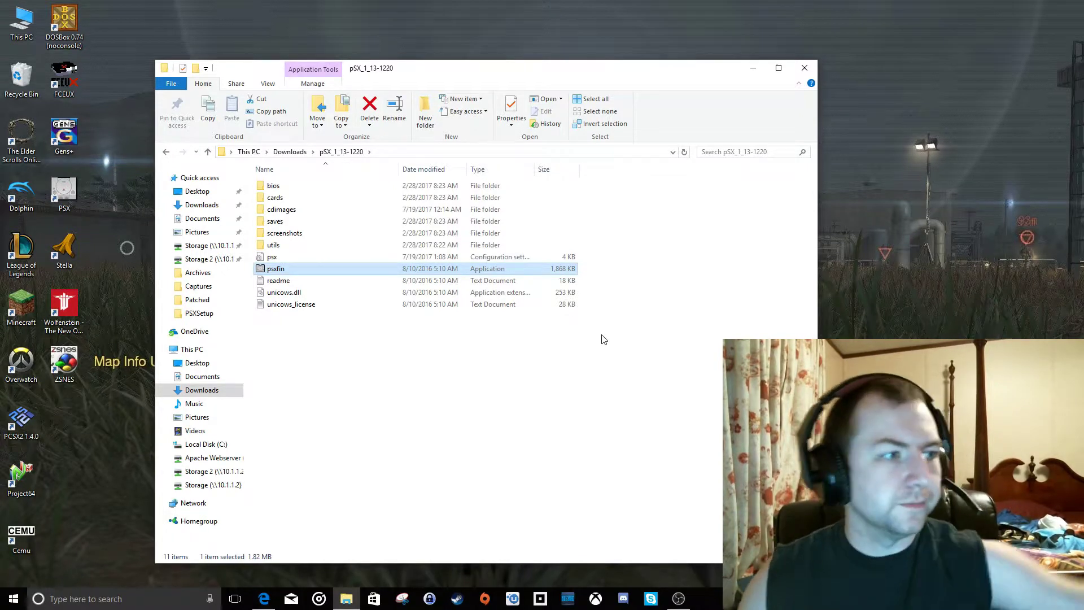
- Launch pSX and load the Legend of Dragoon > Patched > Disc 1 .bin image
{"action": "double_click", "coordinate": [325, 269]}
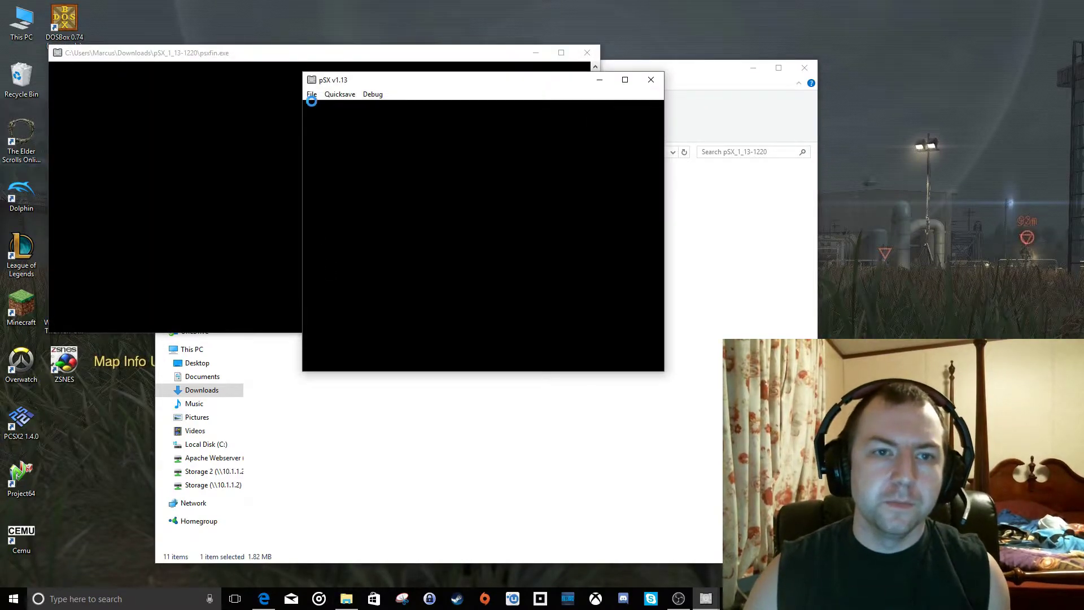
{"action": "left_click", "coordinate": [312, 95]}
{"action": "left_click", "coordinate": [314, 108]}
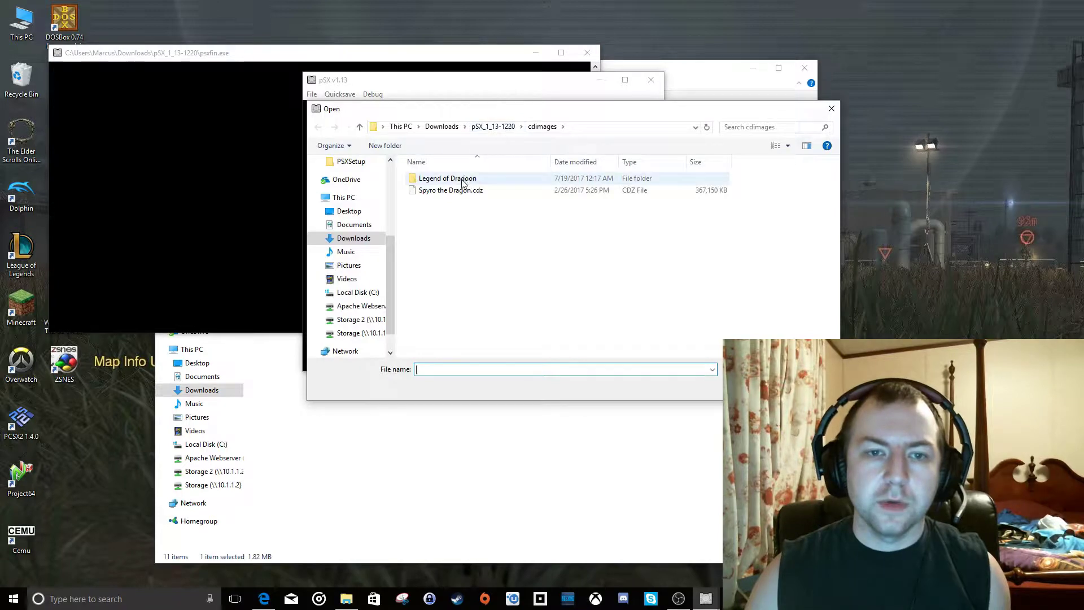
{"action": "double_click", "coordinate": [443, 179]}
{"action": "double_click", "coordinate": [431, 226]}
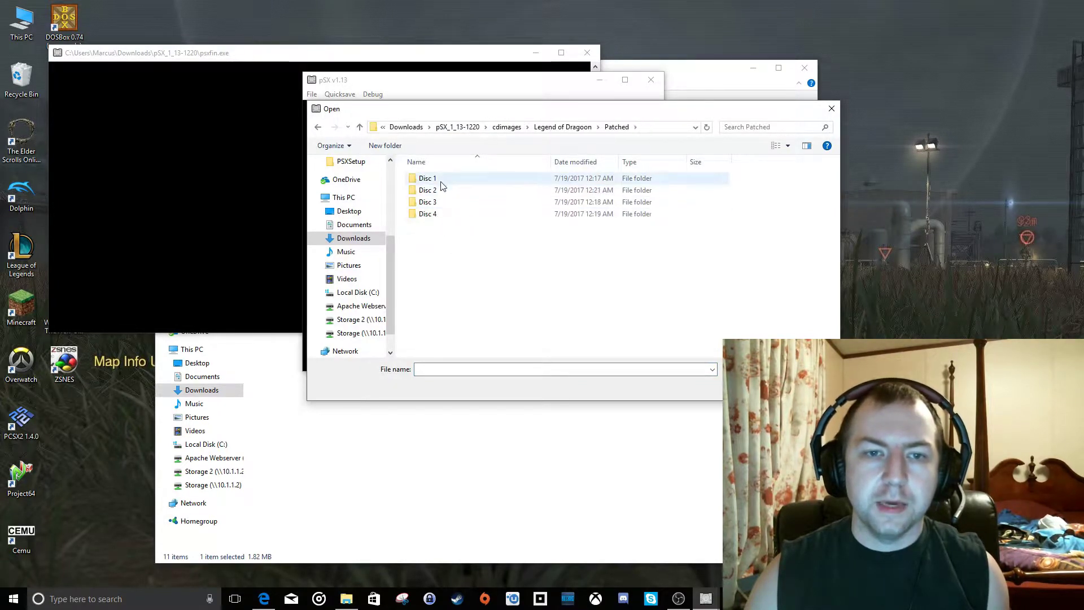
{"action": "double_click", "coordinate": [442, 179]}
{"action": "double_click", "coordinate": [459, 180]}
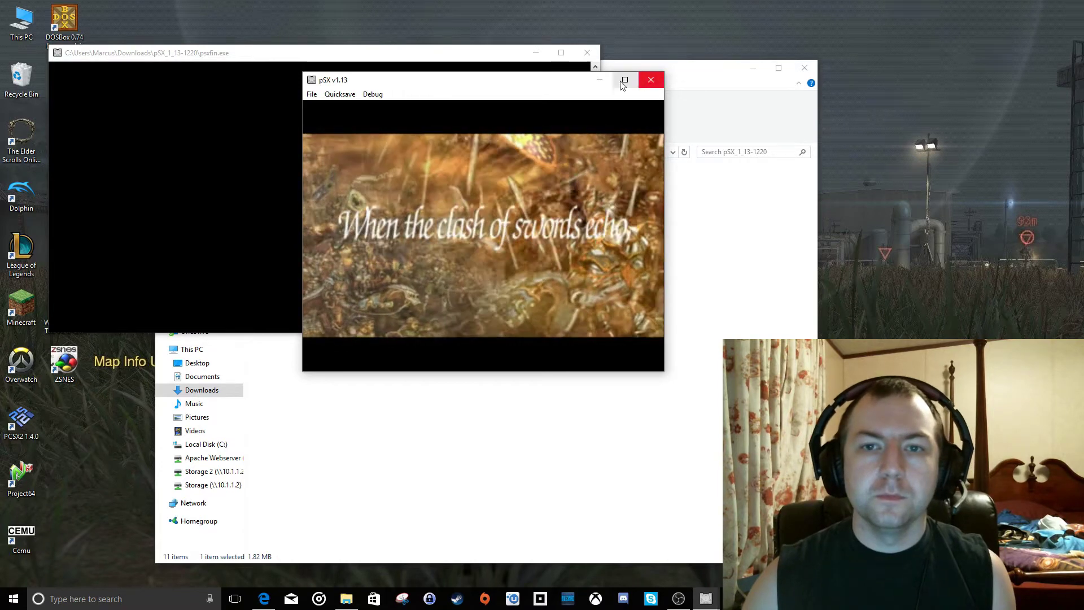
- Eject the Legend of Dragoon disc image and reset pSX with no disc loaded
{"action": "left_click", "coordinate": [312, 95]}
{"action": "left_click", "coordinate": [333, 132]}
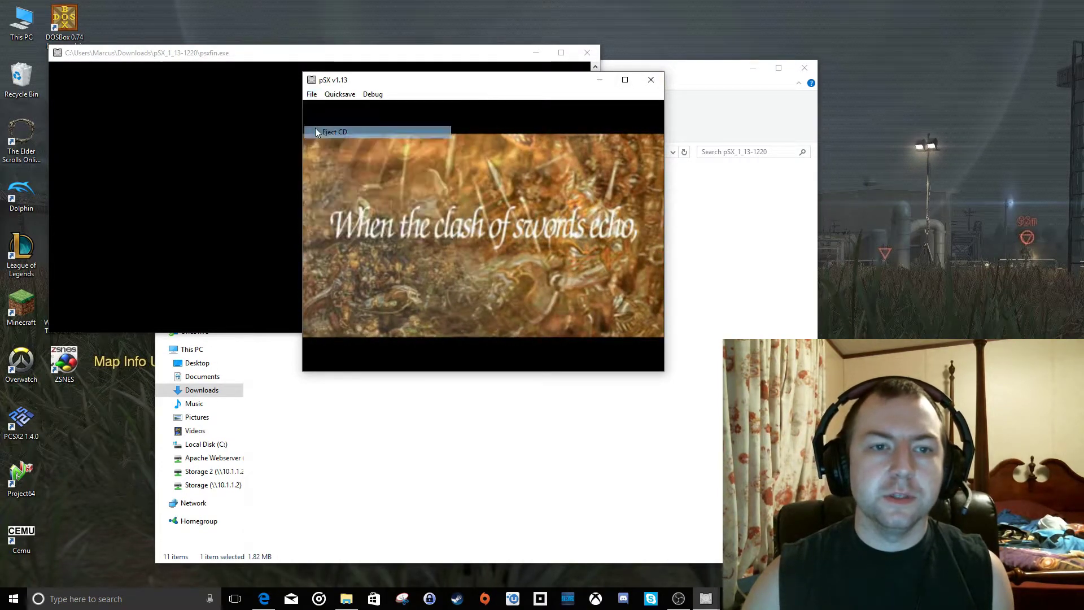
{"action": "left_click", "coordinate": [311, 94]}
{"action": "left_click", "coordinate": [331, 144]}
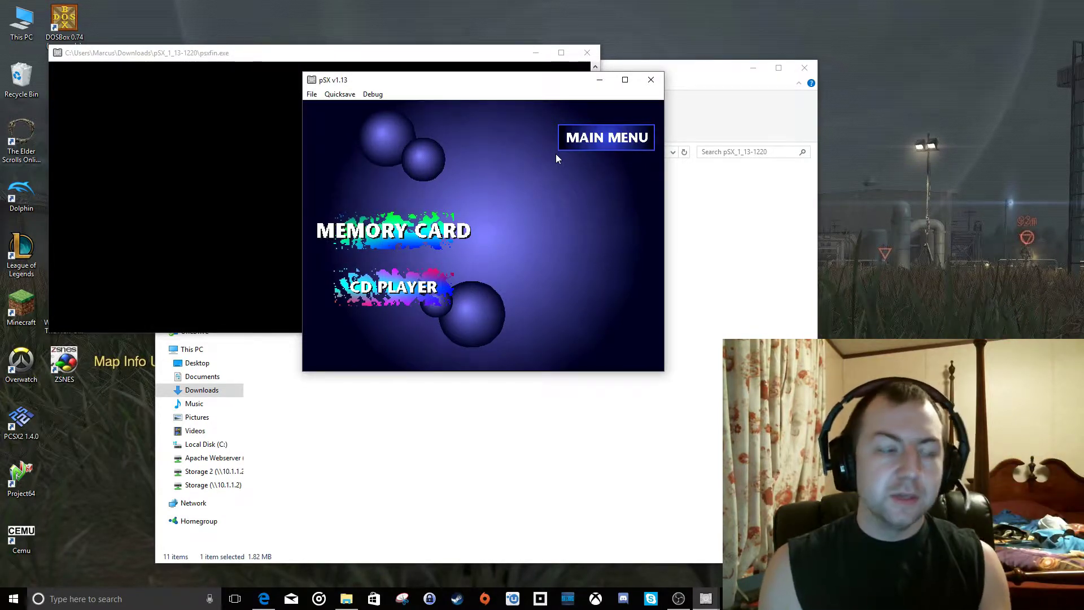
- Insert the unpatched Legend of Dragoon Disc 1 .bin image as the CD
{"action": "left_click", "coordinate": [311, 95]}
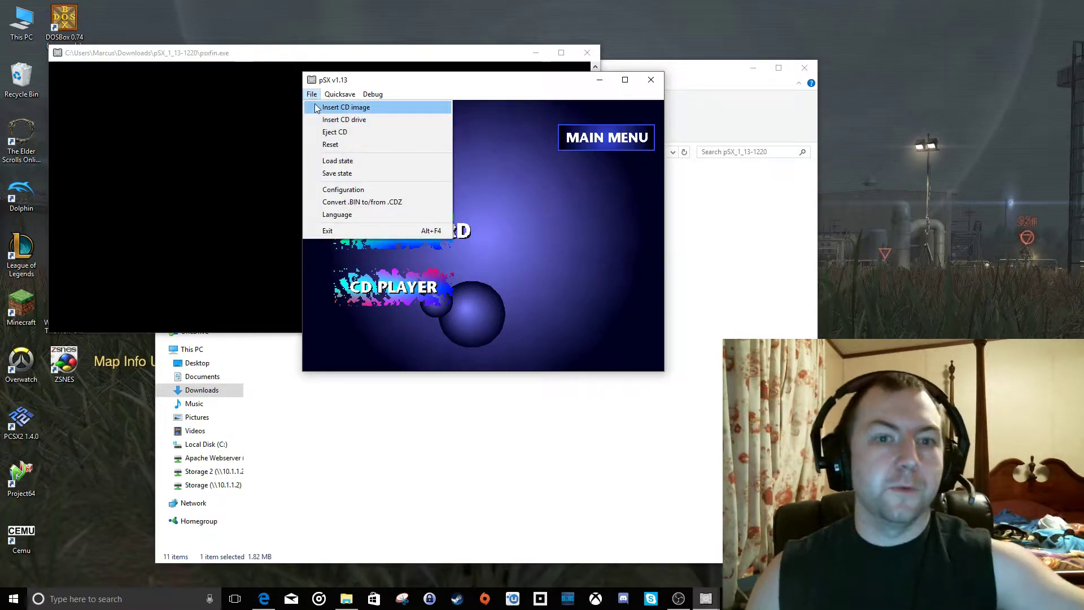
{"action": "left_click", "coordinate": [317, 108]}
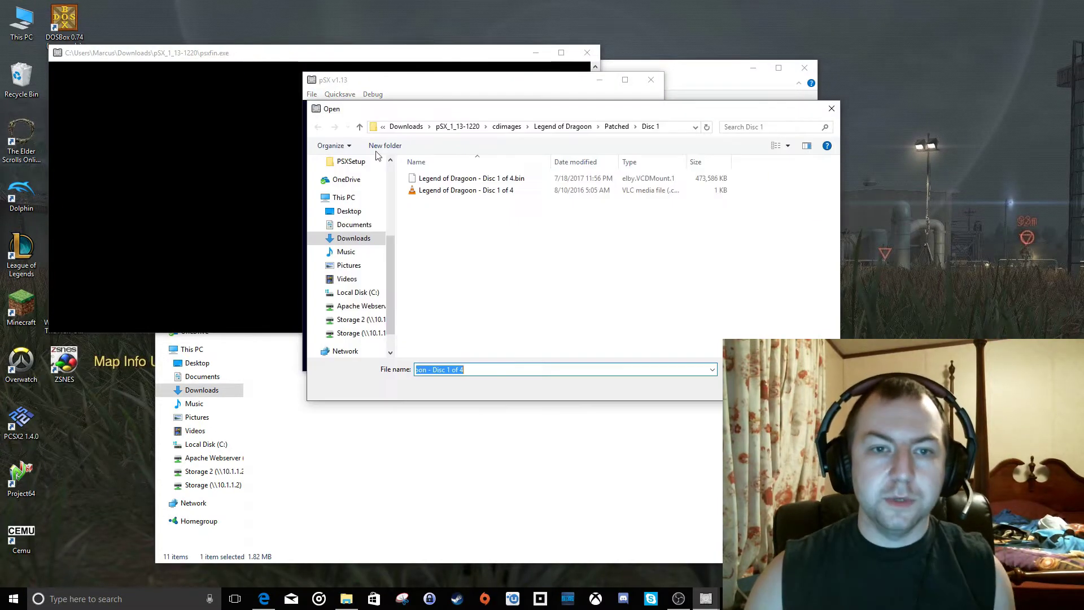
{"action": "left_click", "coordinate": [565, 127]}
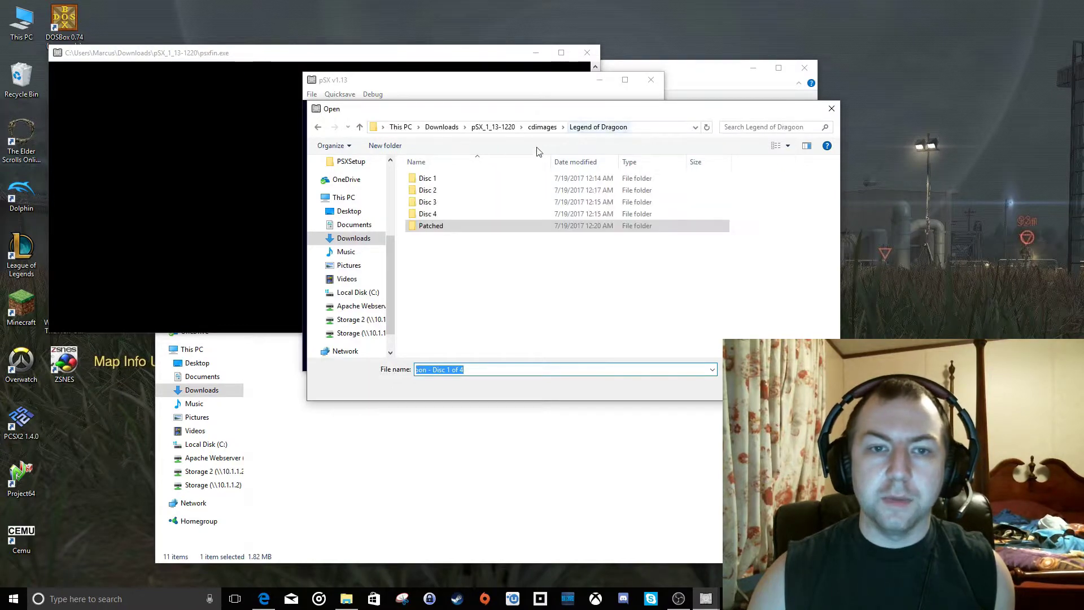
{"action": "double_click", "coordinate": [461, 178]}
{"action": "double_click", "coordinate": [457, 180]}
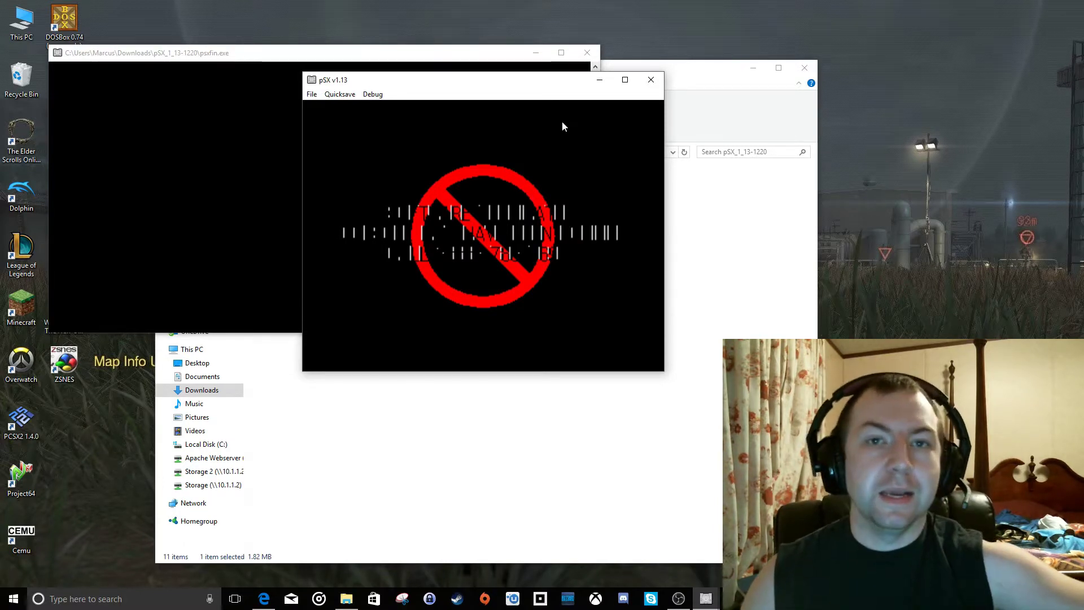
- Insert the Legend of Dragoon > Patched > Disc 1 .bin image and reset the emulator
{"action": "left_click", "coordinate": [312, 94]}
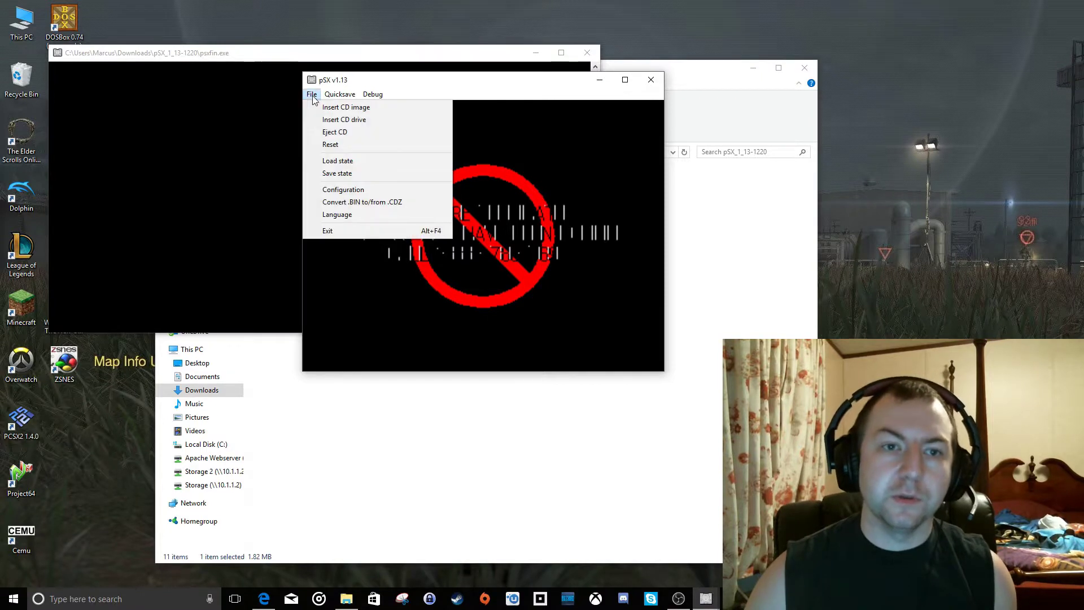
{"action": "left_click", "coordinate": [317, 107]}
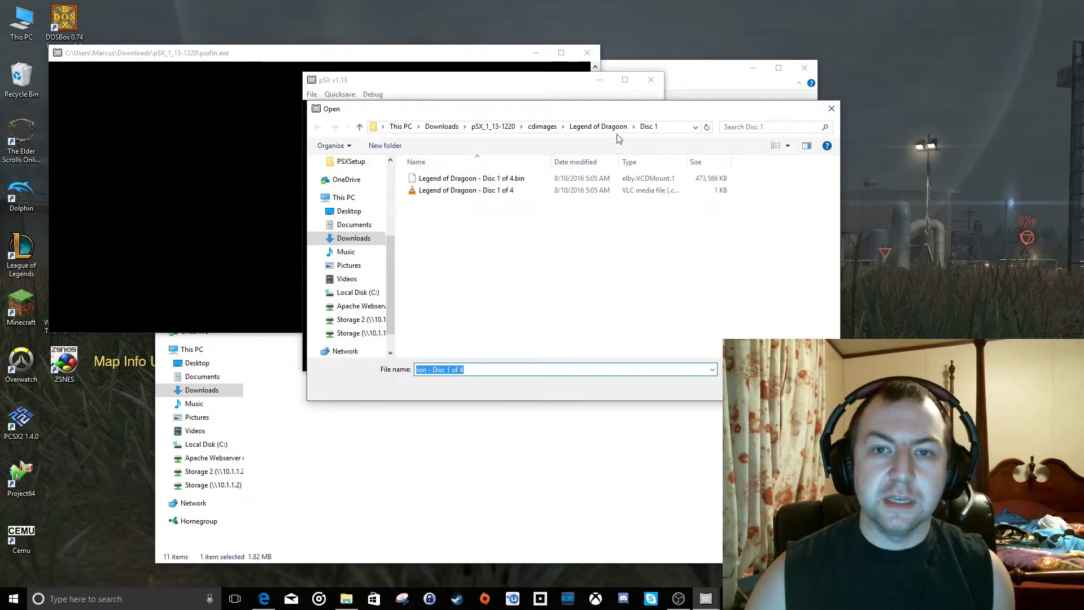
{"action": "left_click", "coordinate": [604, 128]}
{"action": "left_click", "coordinate": [447, 227]}
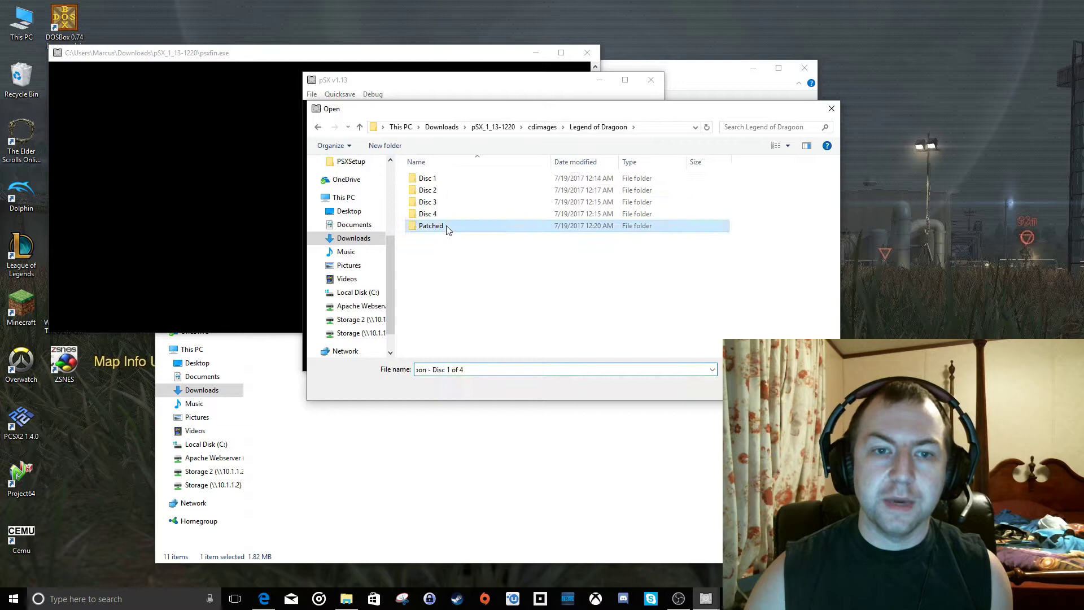
{"action": "double_click", "coordinate": [447, 227]}
{"action": "double_click", "coordinate": [440, 179]}
{"action": "double_click", "coordinate": [440, 181]}
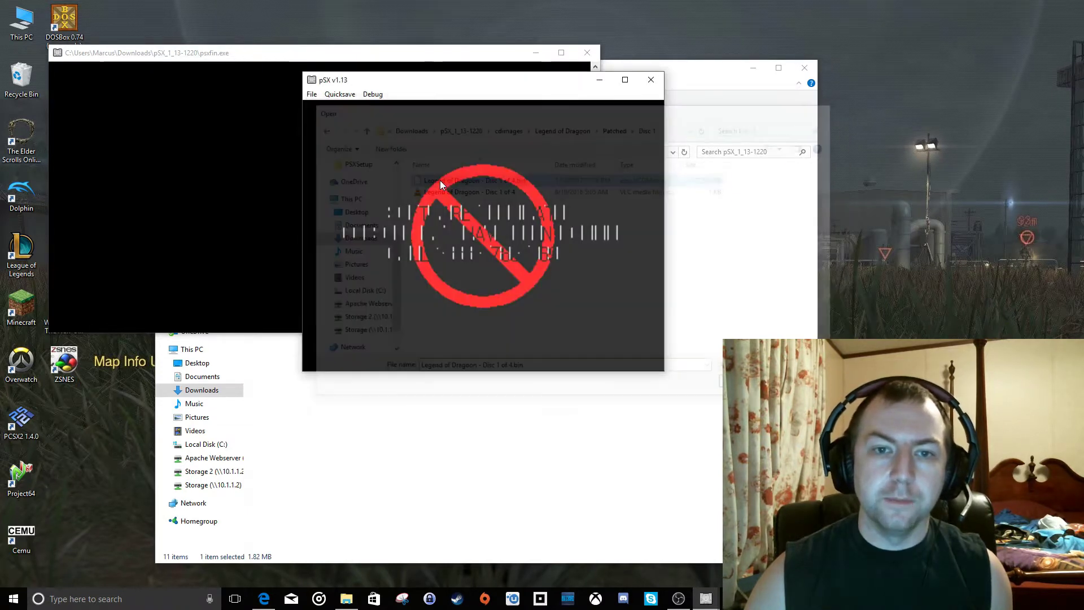
{"action": "left_click", "coordinate": [312, 93]}
{"action": "left_click", "coordinate": [339, 144]}
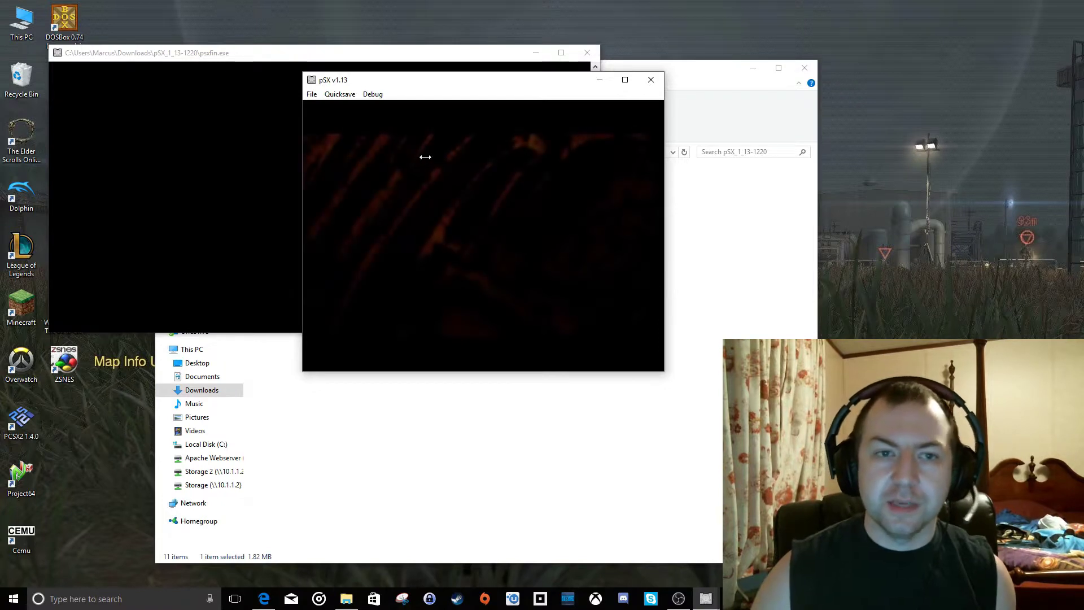
- Eject the patched Disc 1 image and reset pSX to the BIOS menu
{"action": "left_click", "coordinate": [314, 95]}
{"action": "left_click", "coordinate": [335, 132]}
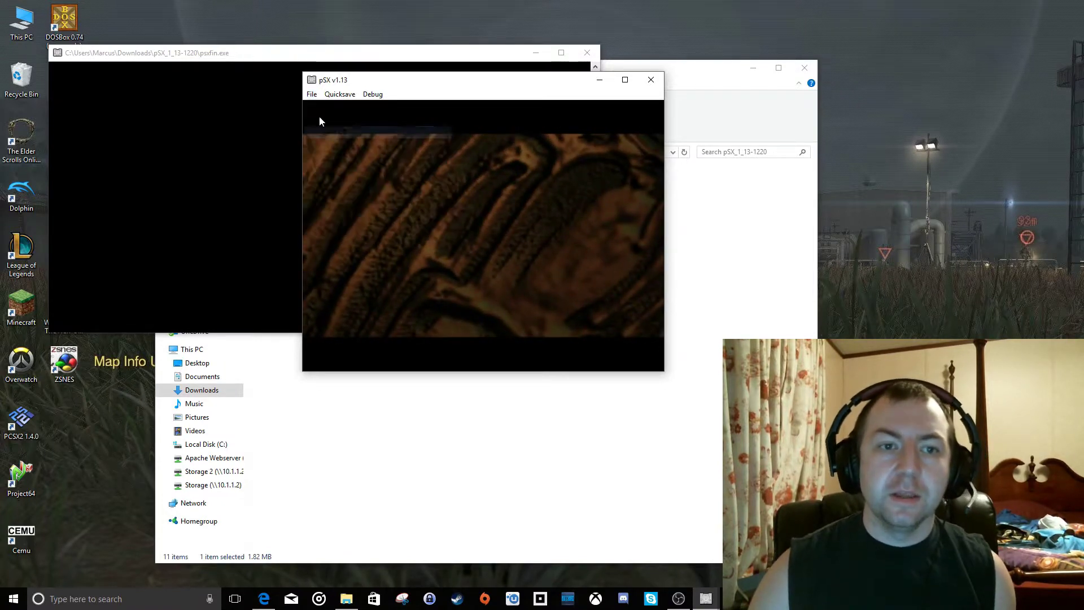
{"action": "left_click", "coordinate": [312, 94]}
{"action": "left_click", "coordinate": [331, 145]}
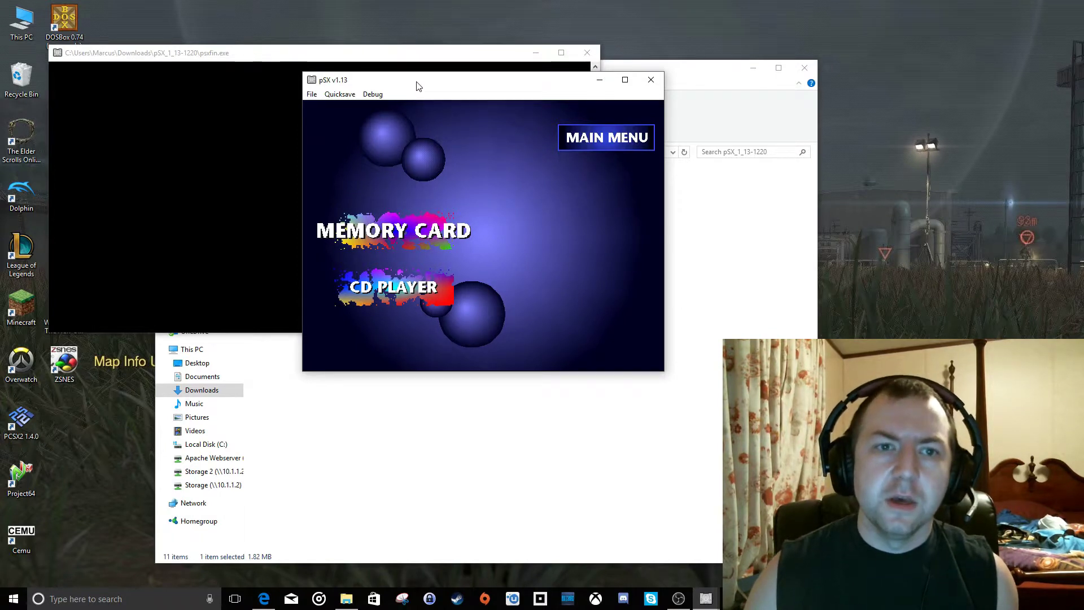
{"action": "left_click_drag", "start_coordinate": [417, 83], "coordinate": [423, 73]}
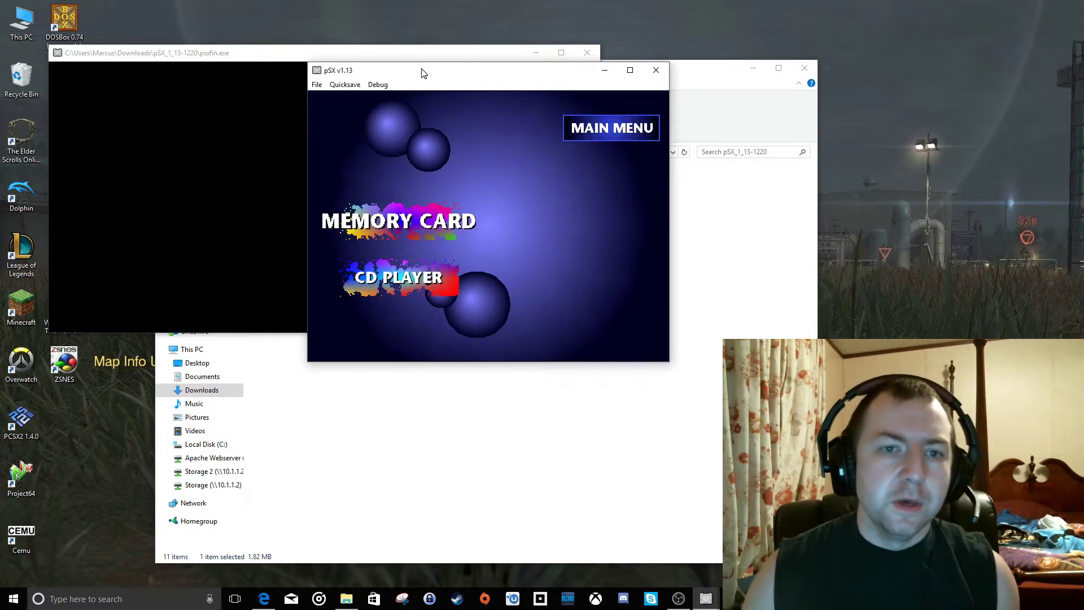